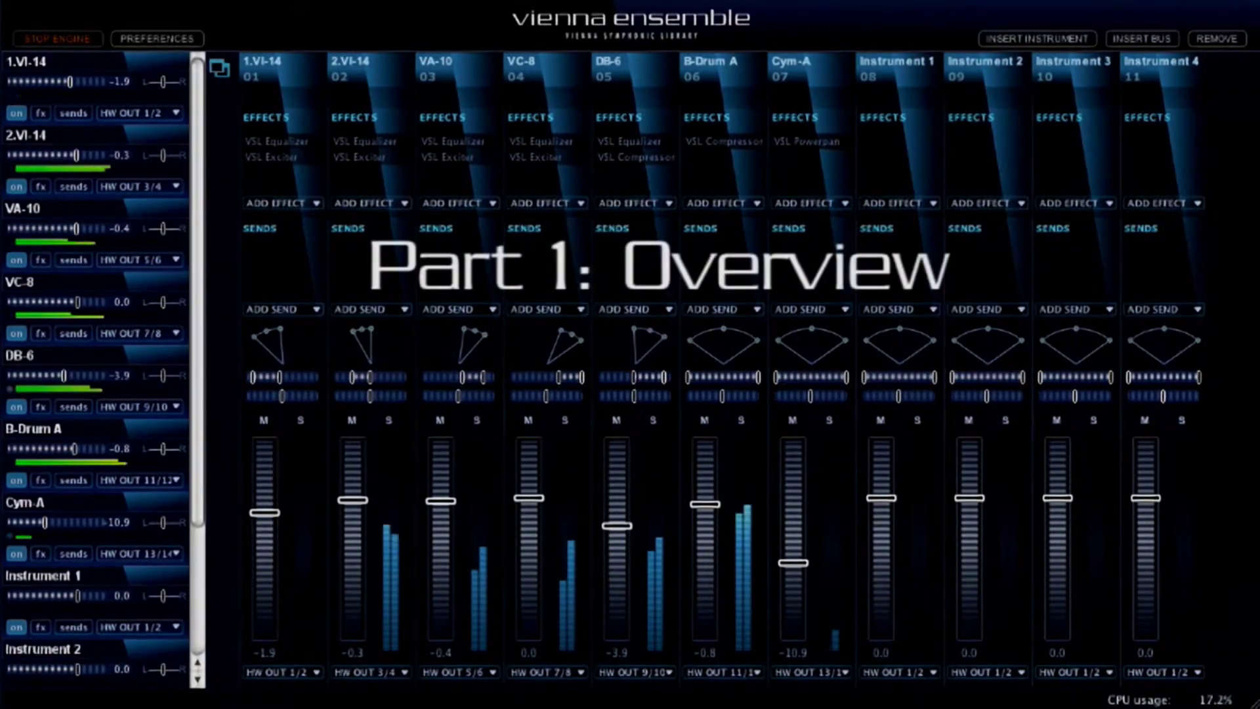
Step: Open the channel's VSL Equalizer and drag band 5 and band 1 to new gains
click(280, 143)
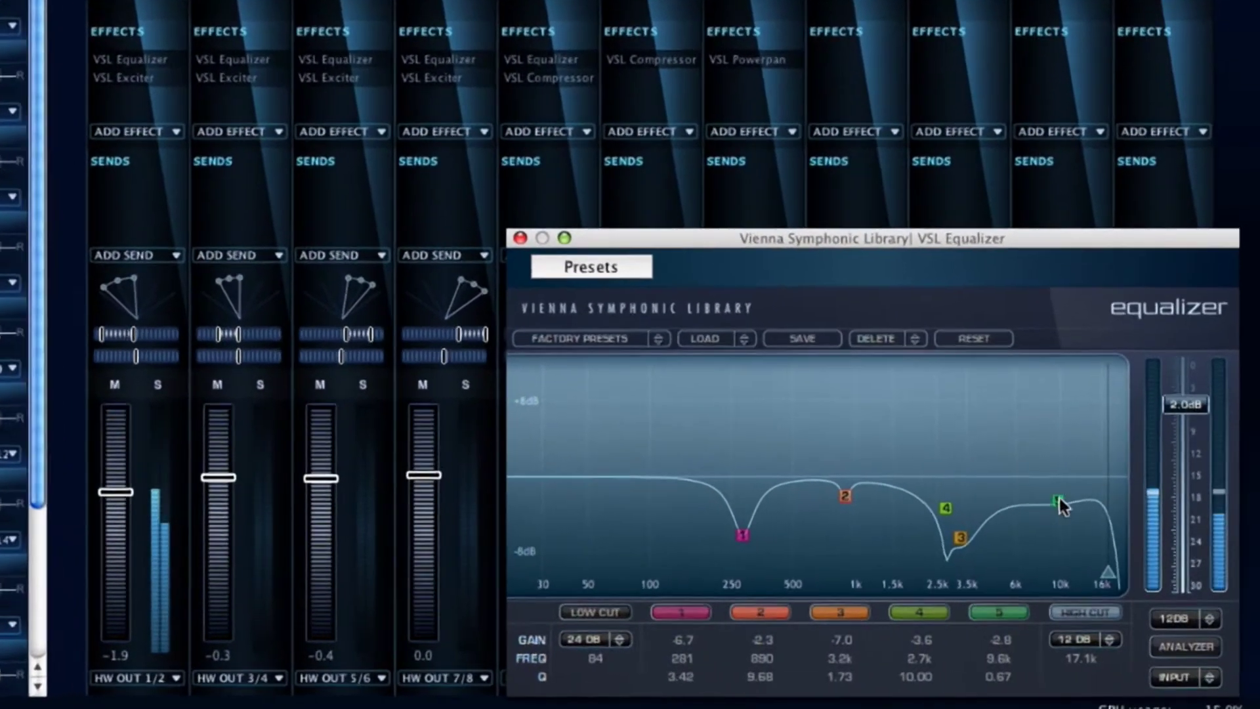
drag(1064, 509, 1026, 444)
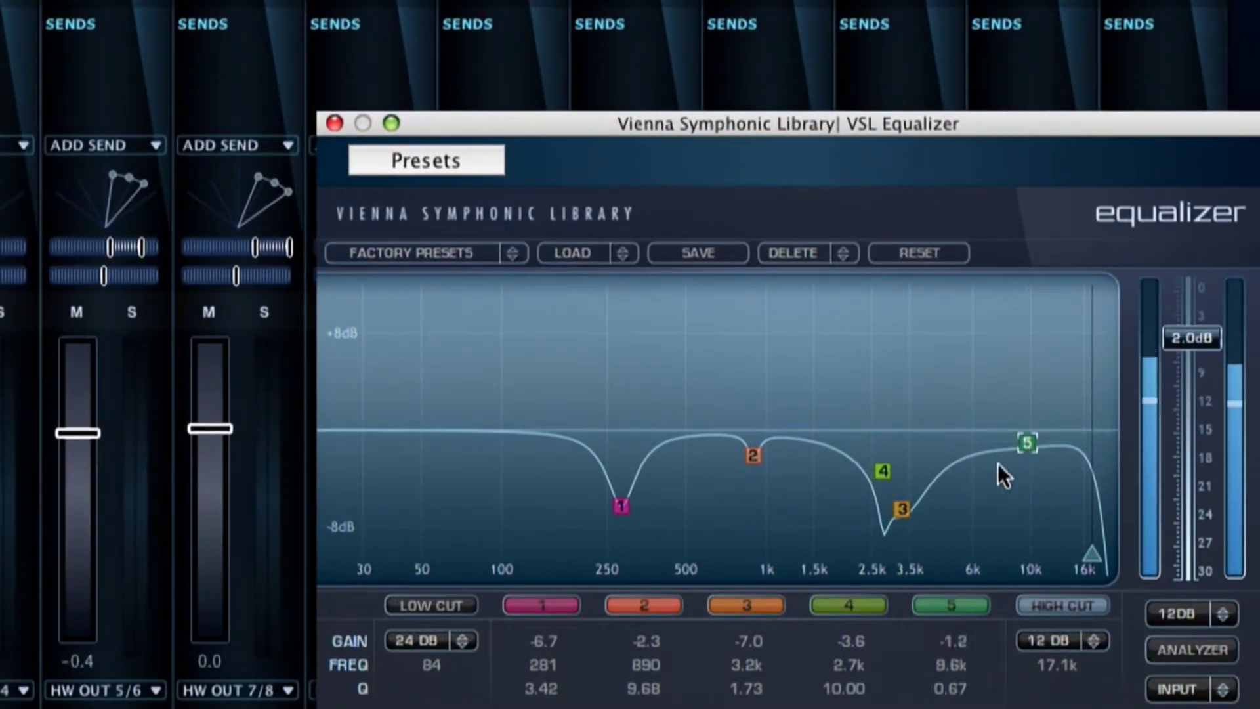
drag(618, 507, 618, 433)
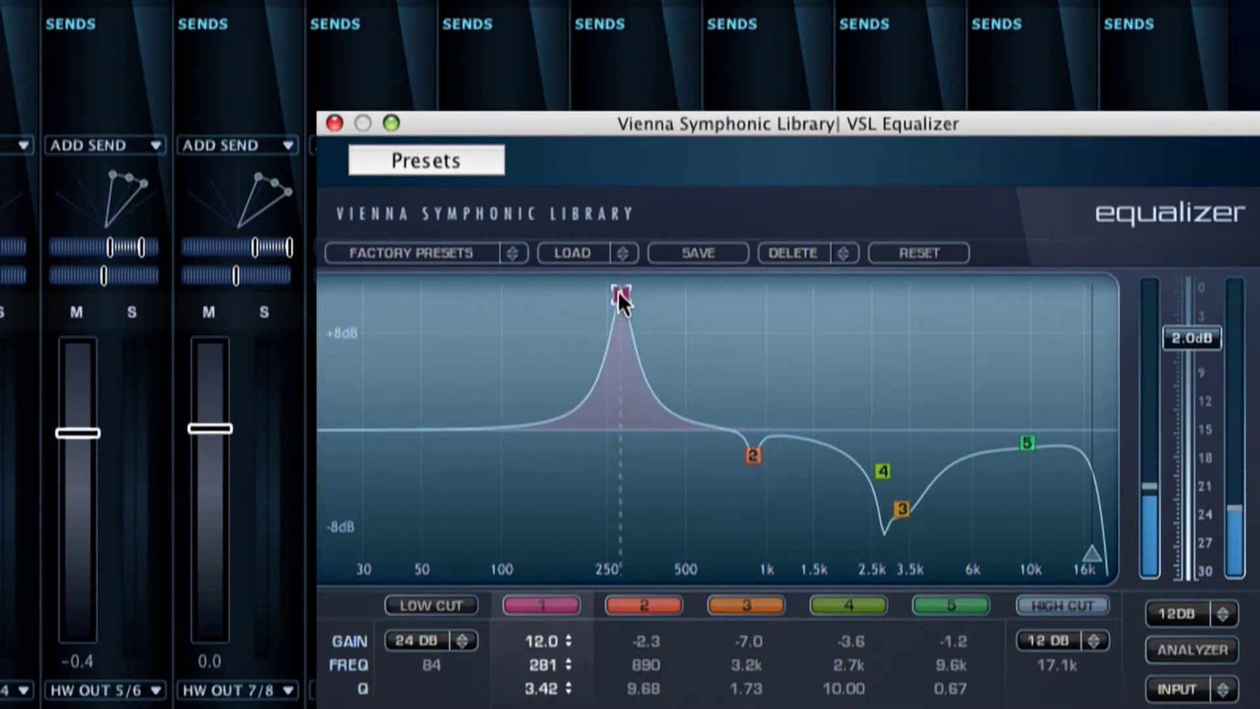
drag(622, 317, 616, 489)
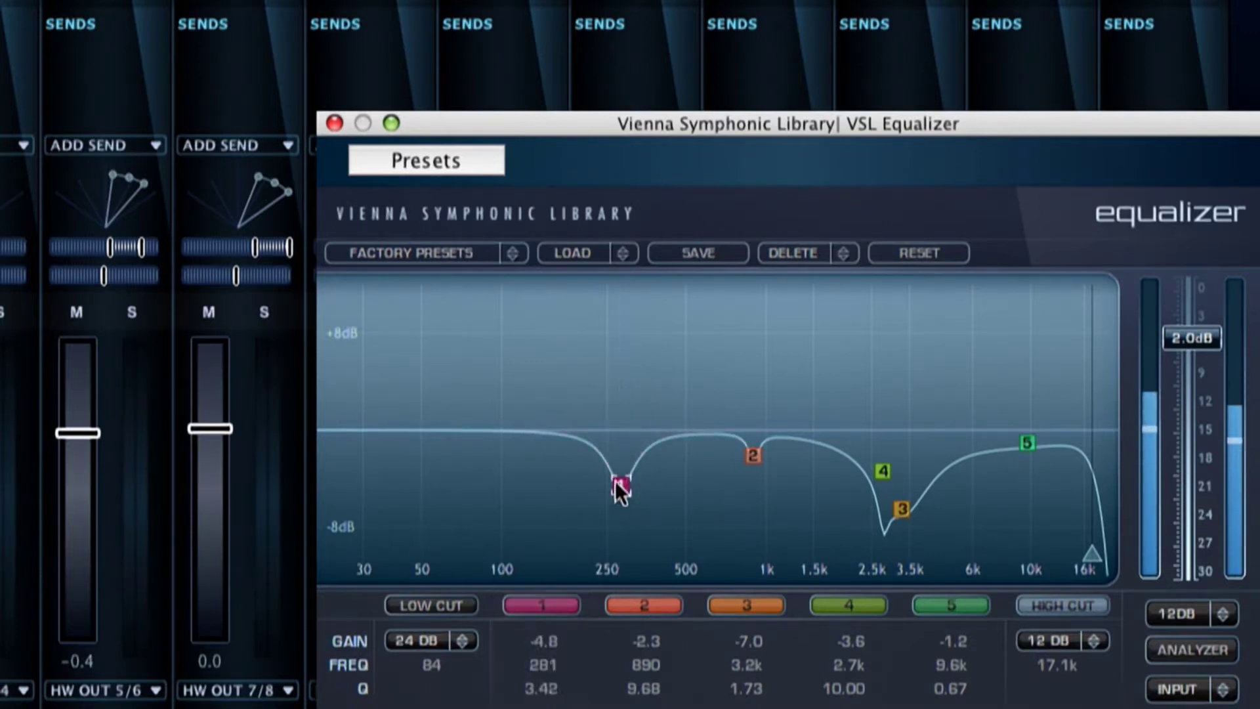
Step: Load the Orchestral Strings violin preset, set band 5 to -2.7 dB at 9.9k, and close
click(438, 253)
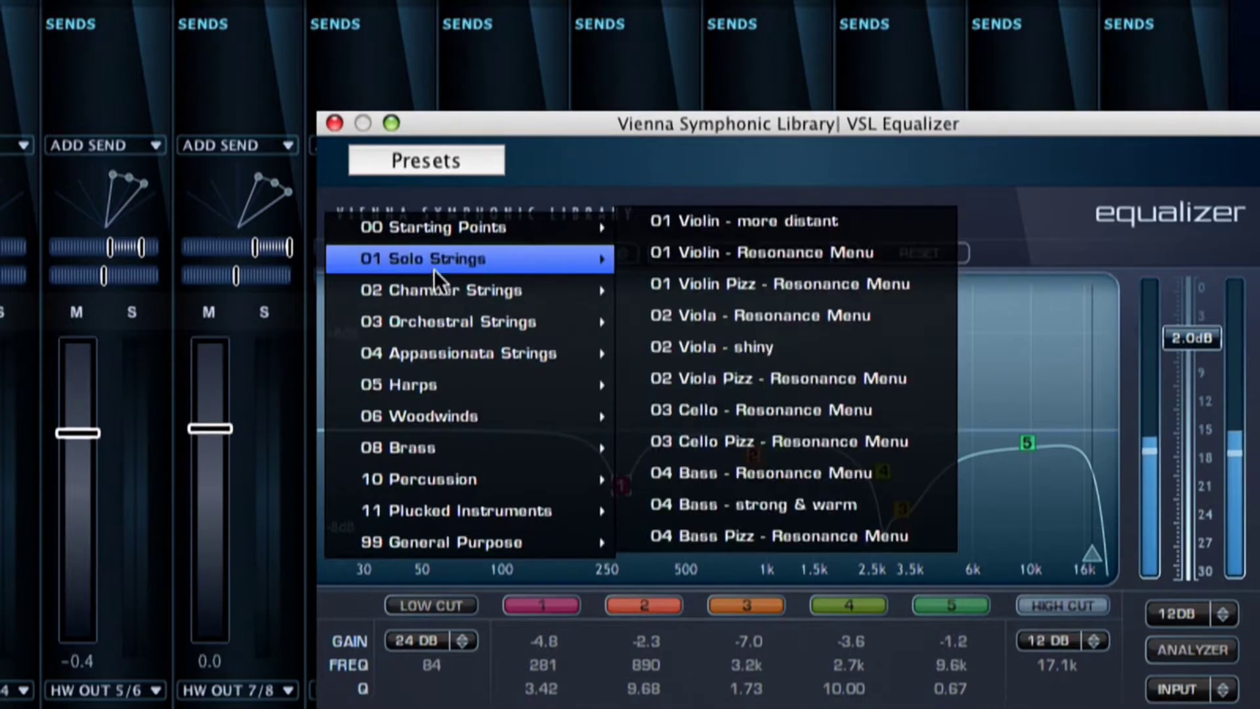
mouse_move(438, 315)
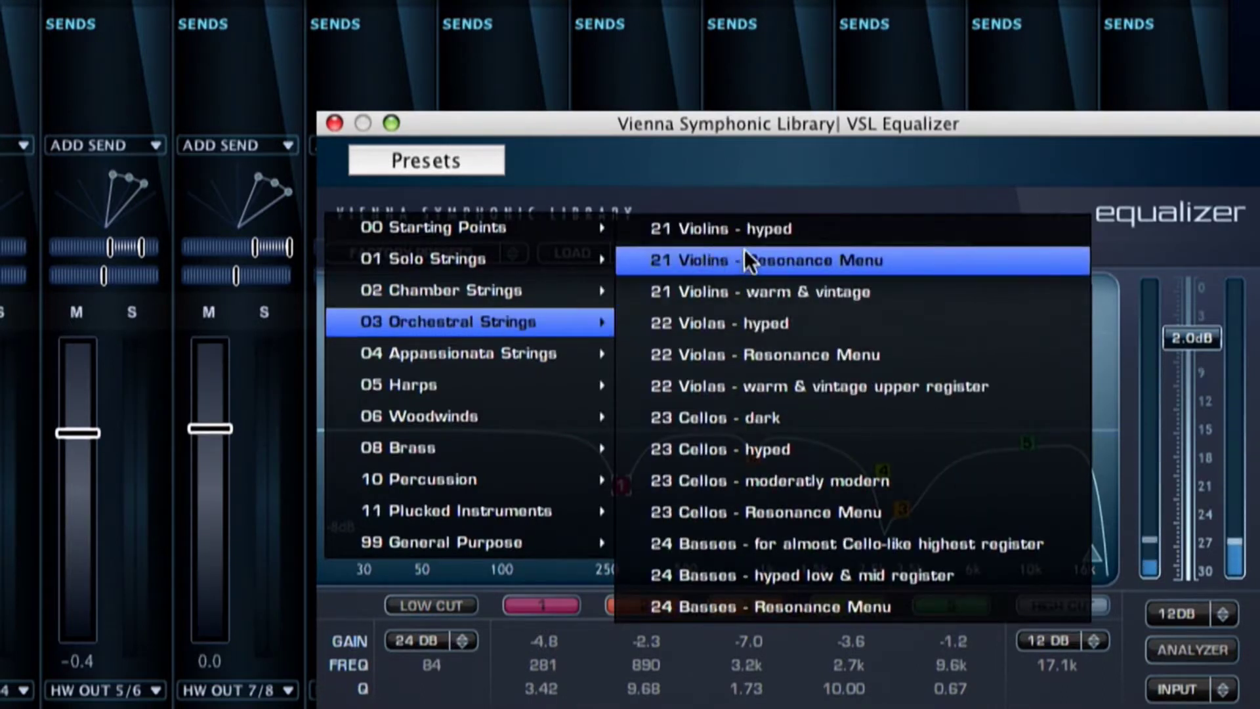
click(749, 230)
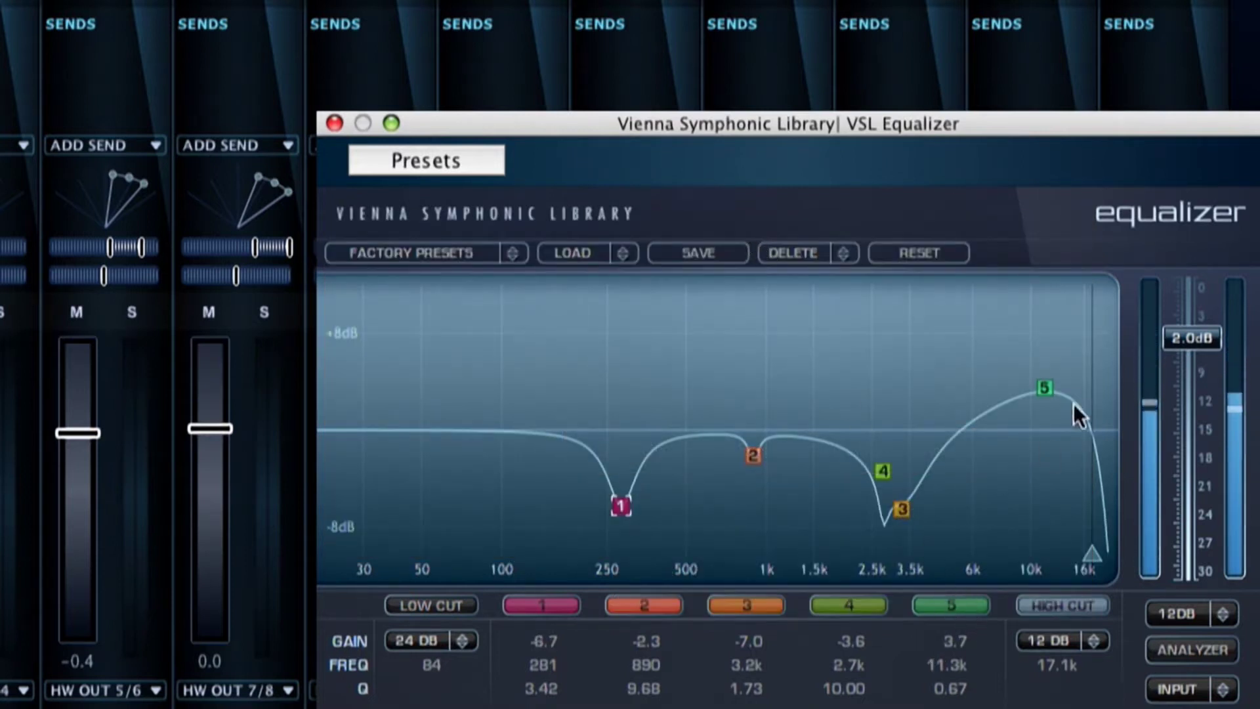
scroll(1044, 388, up, 5)
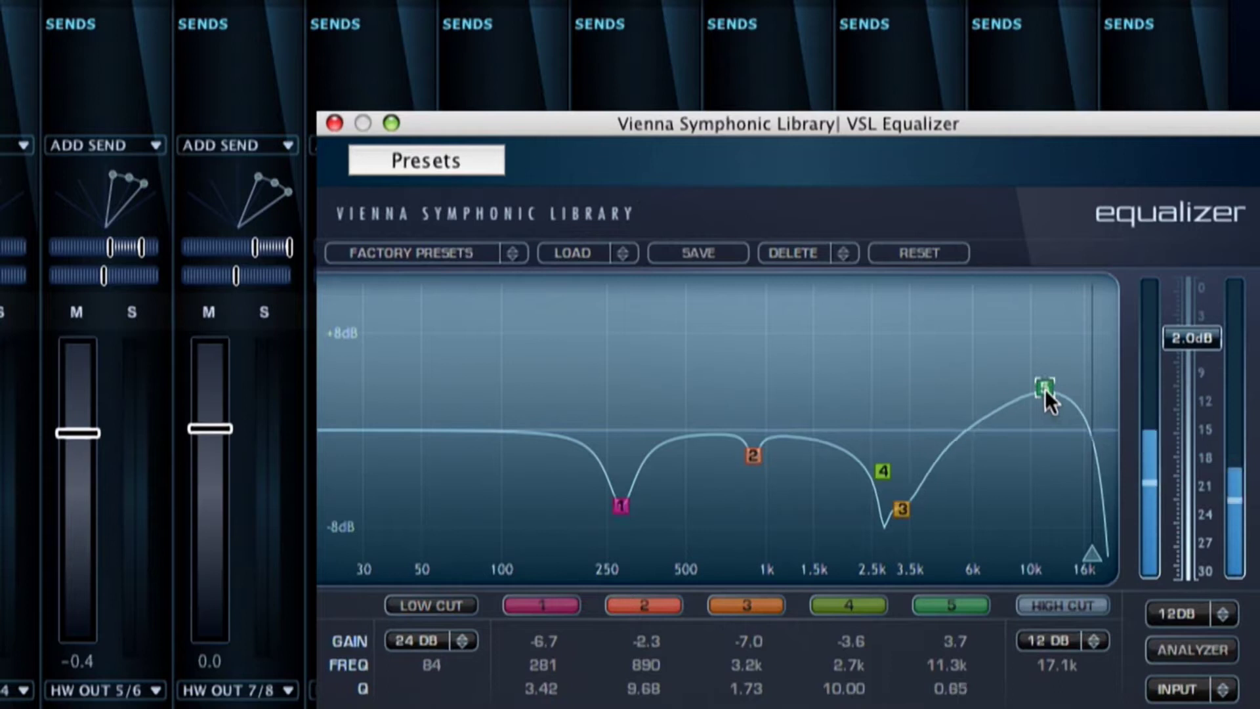
scroll(1045, 388, up, 8)
drag(1045, 388, 1029, 462)
scroll(1028, 321, down, 10)
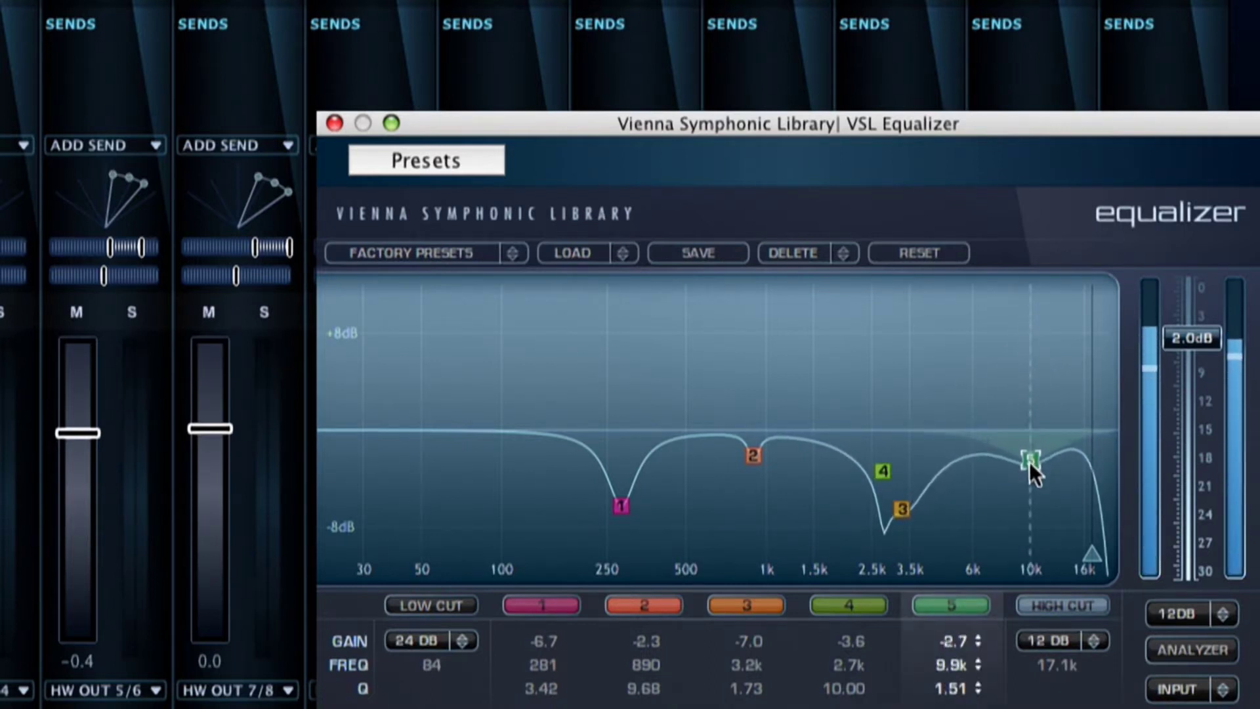
click(333, 122)
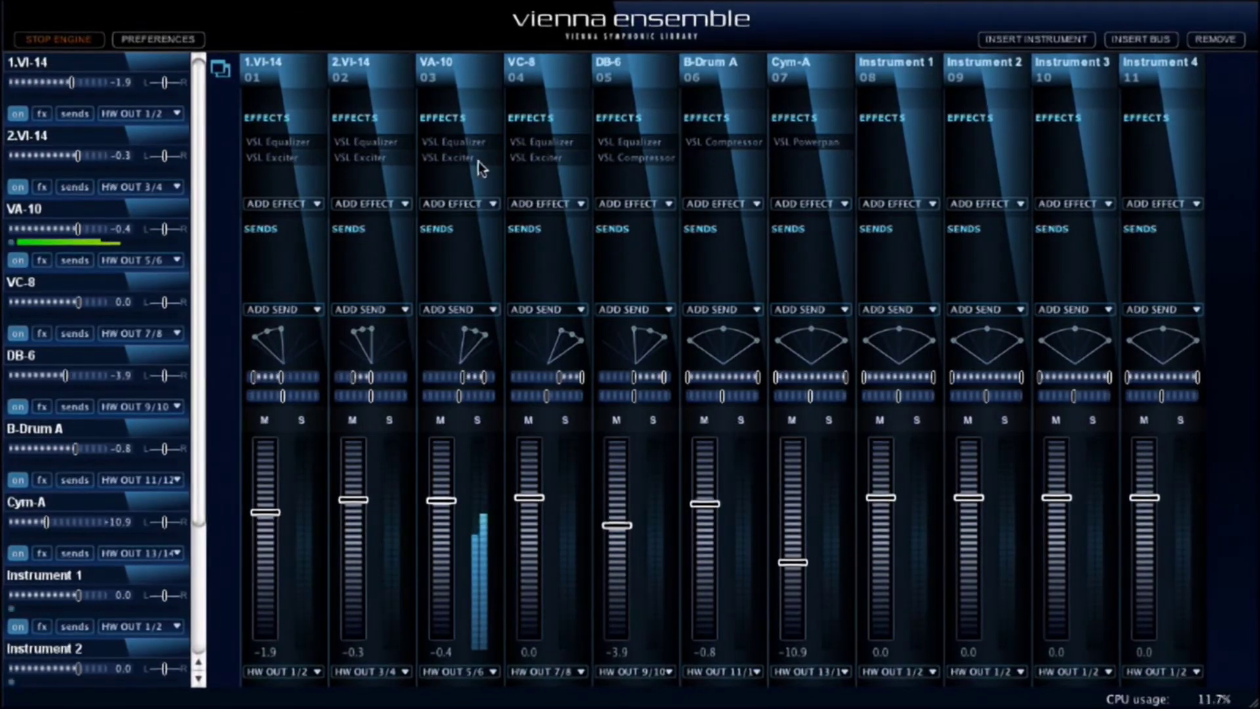
Step: Open VA-10's exciter, lower the frequency, push drive and amount up, and raise color
double_click(444, 157)
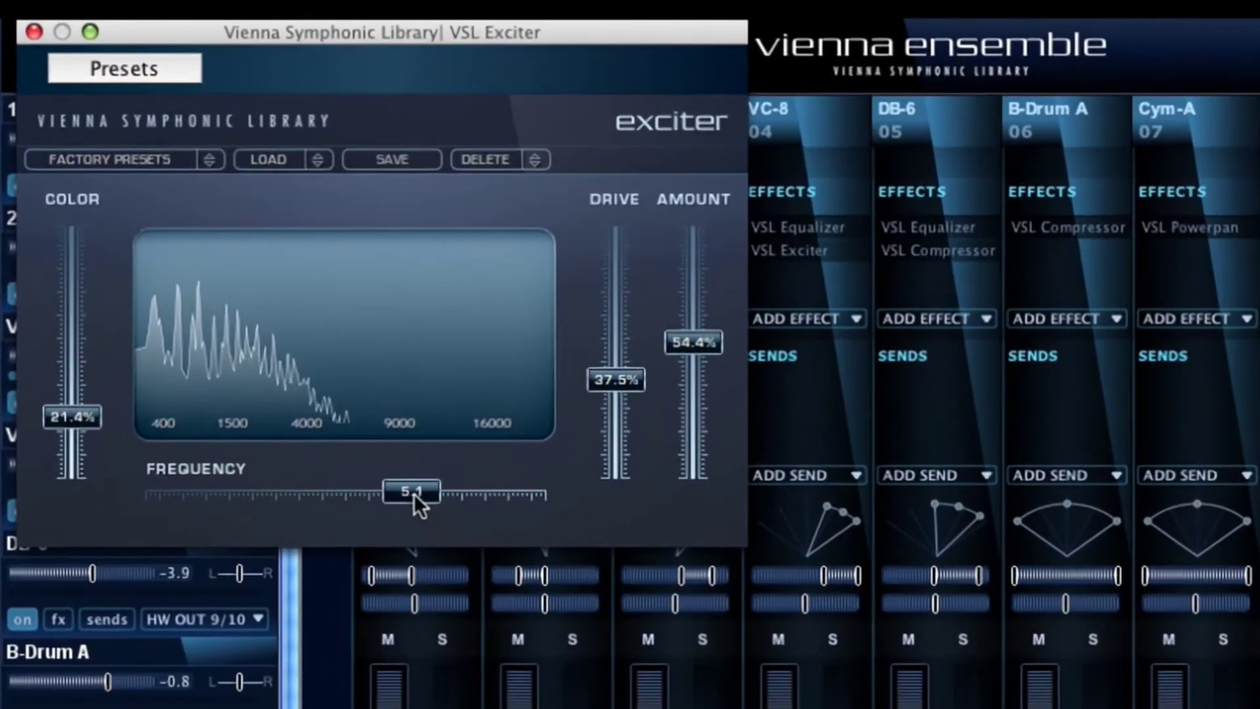
drag(344, 404, 310, 410)
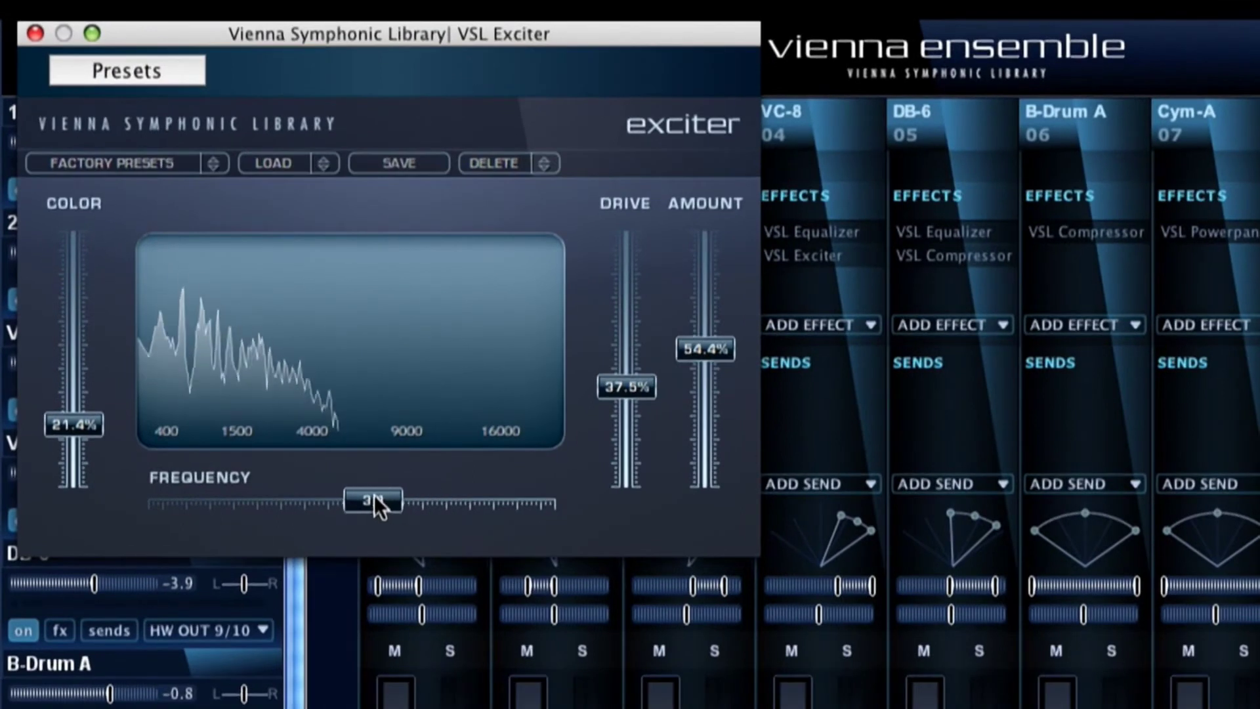
drag(374, 496, 361, 496)
drag(629, 388, 634, 304)
drag(689, 348, 738, 231)
drag(637, 306, 638, 275)
mouse_move(95, 425)
mouse_down()
mouse_move(109, 252)
mouse_move(85, 407)
mouse_up()
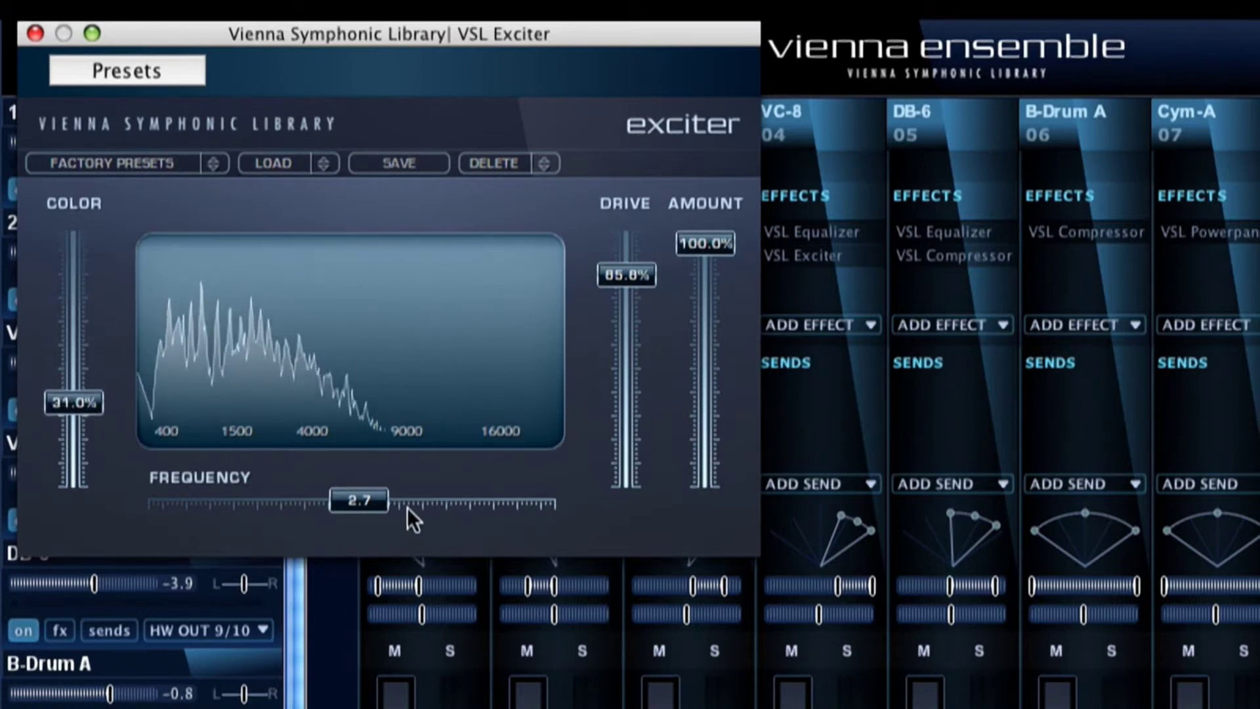
Step: Settle the exciter at frequency 4.3 with drive and amount near 51%, then close it
drag(359, 502, 401, 501)
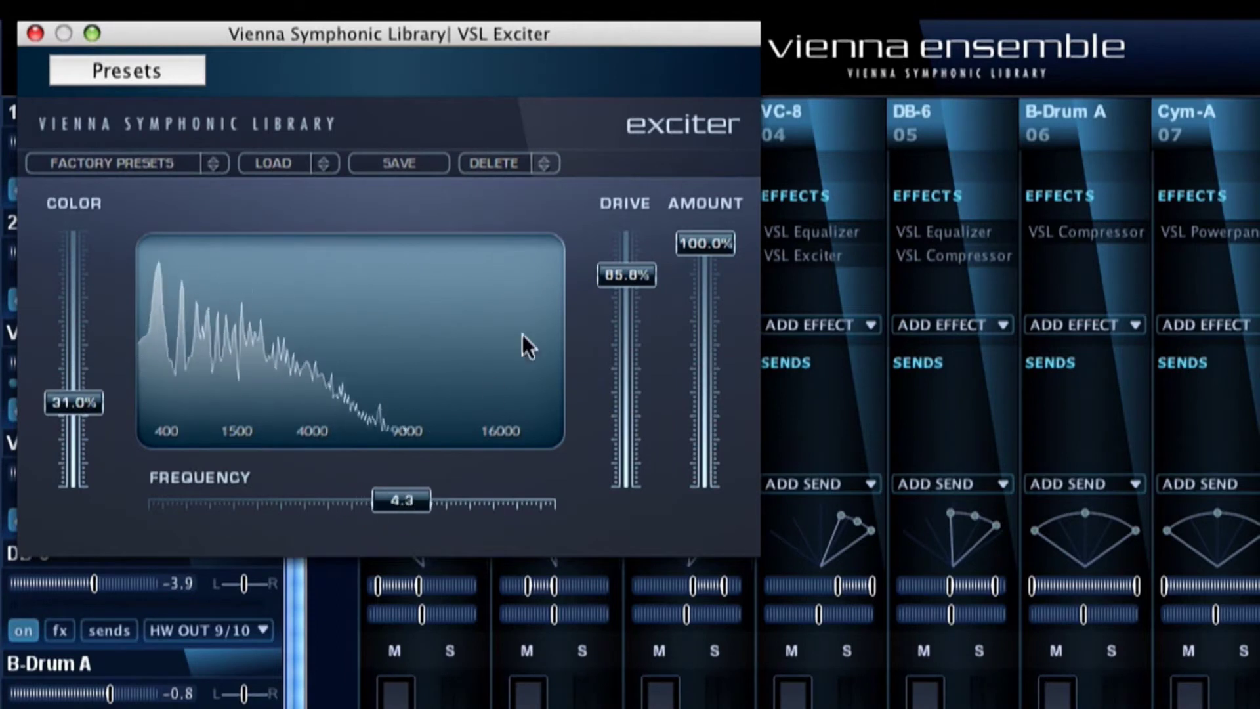
drag(653, 276, 624, 337)
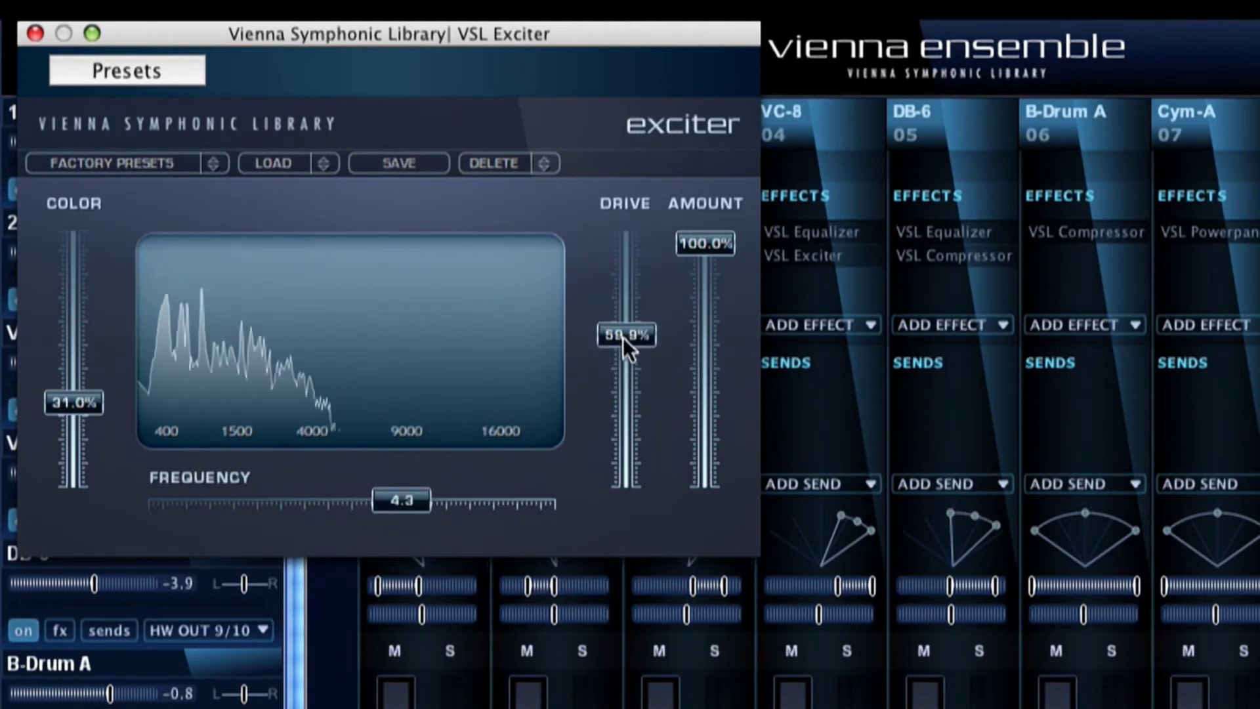
drag(706, 243, 697, 352)
drag(625, 334, 623, 352)
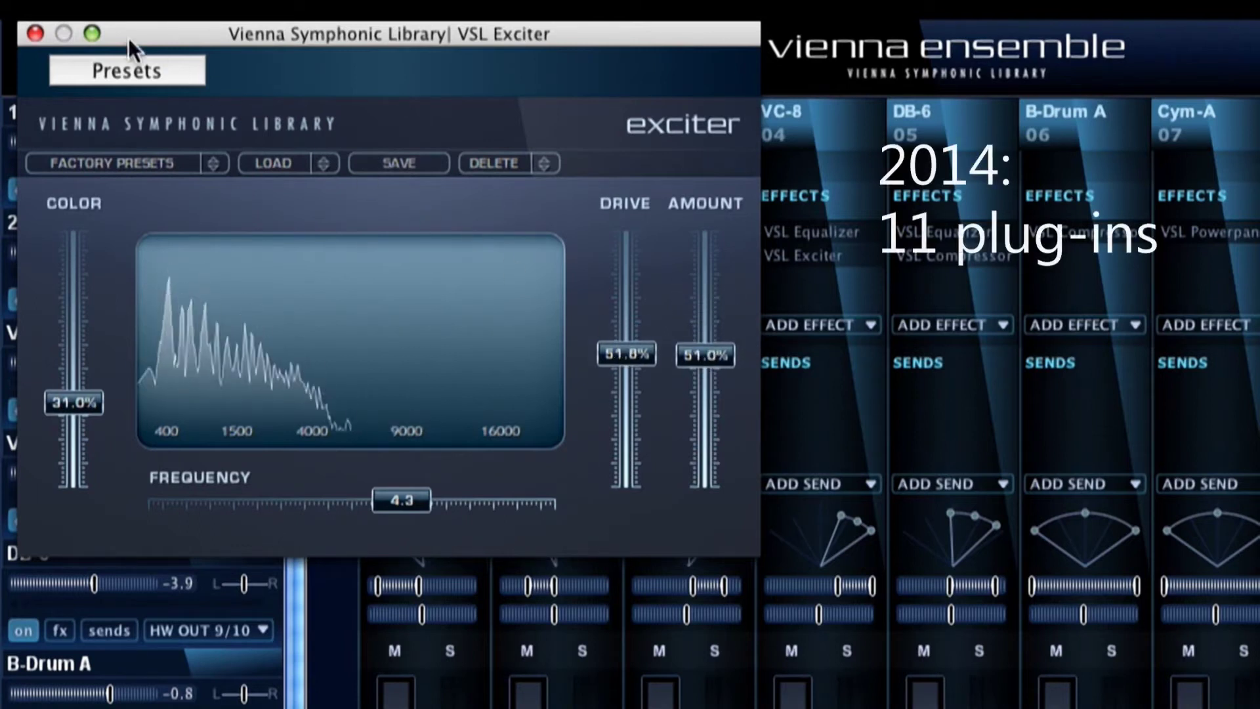
click(35, 30)
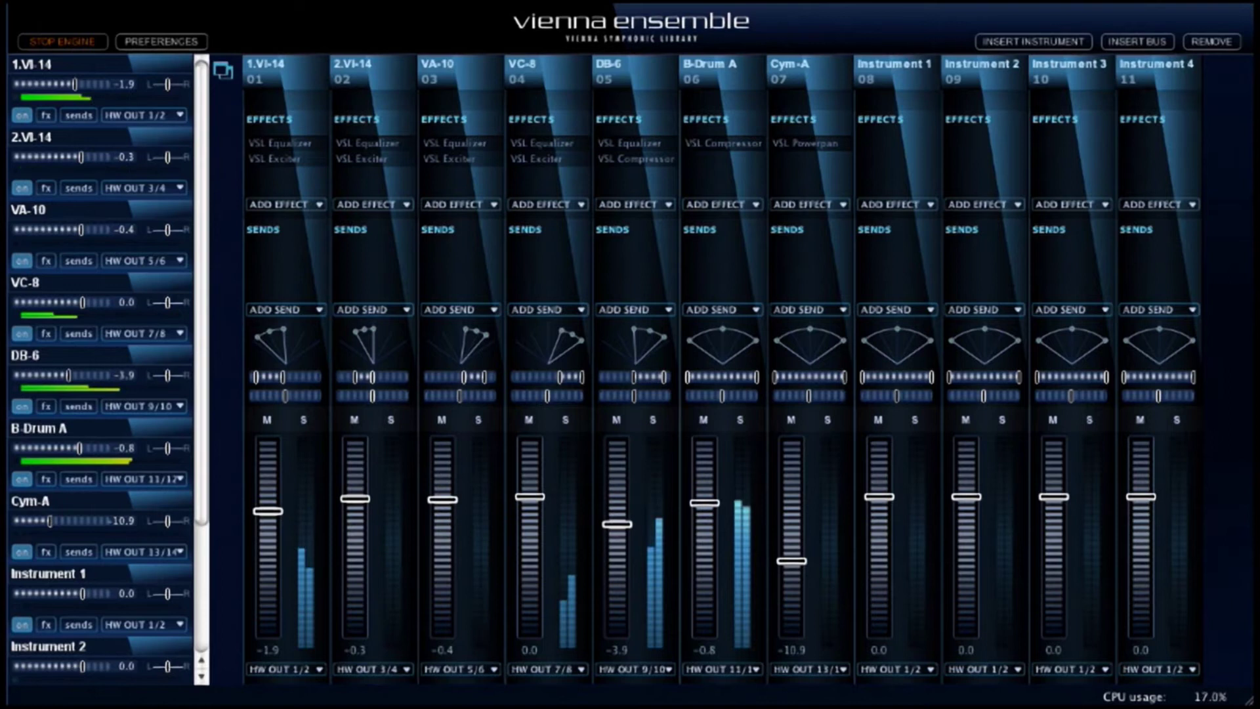
Step: Open DB-6's compressor, lower the threshold, raise ratio to about 6.54:1 and output gain to 0.9 dB
click(634, 164)
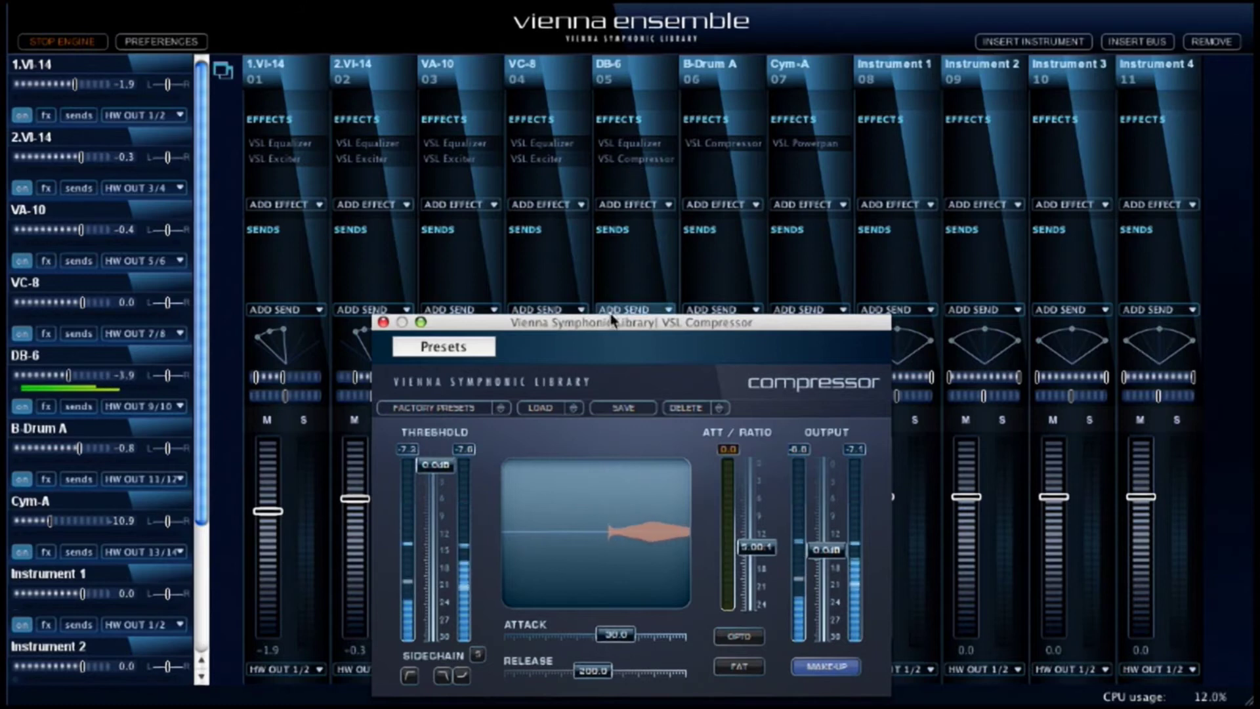
drag(612, 320, 612, 207)
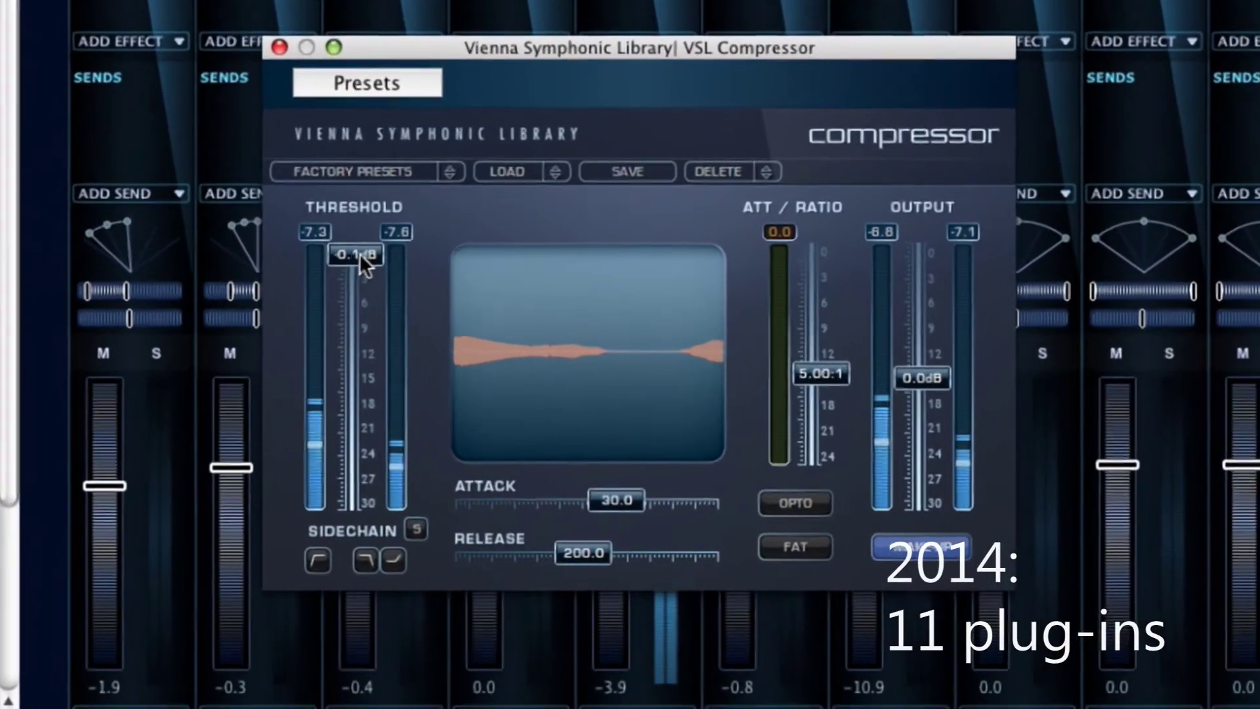
drag(375, 275, 345, 348)
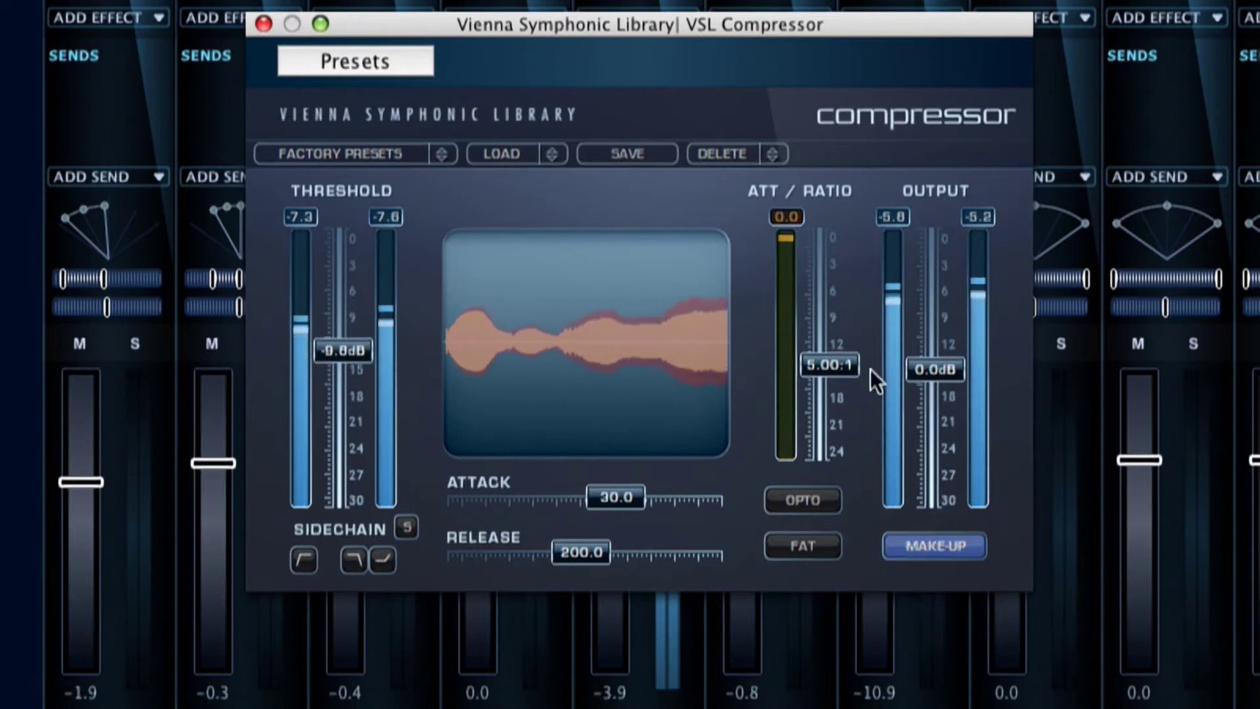
drag(838, 368, 838, 382)
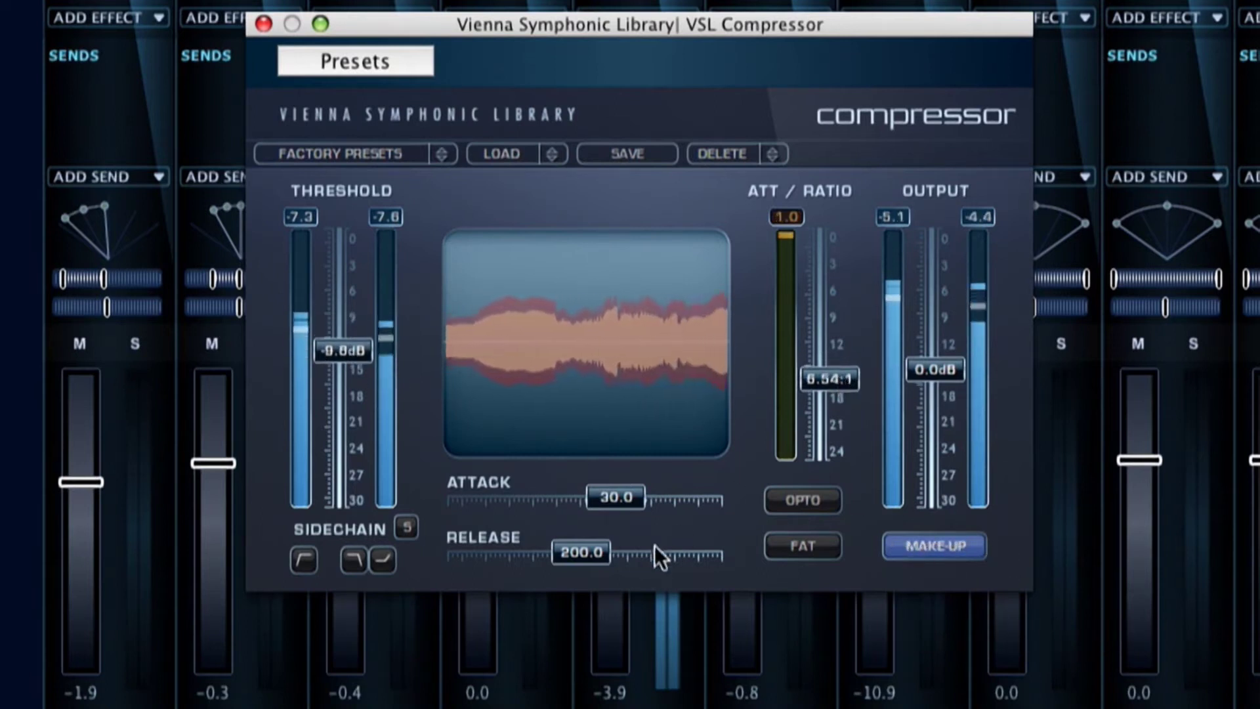
drag(934, 373, 938, 367)
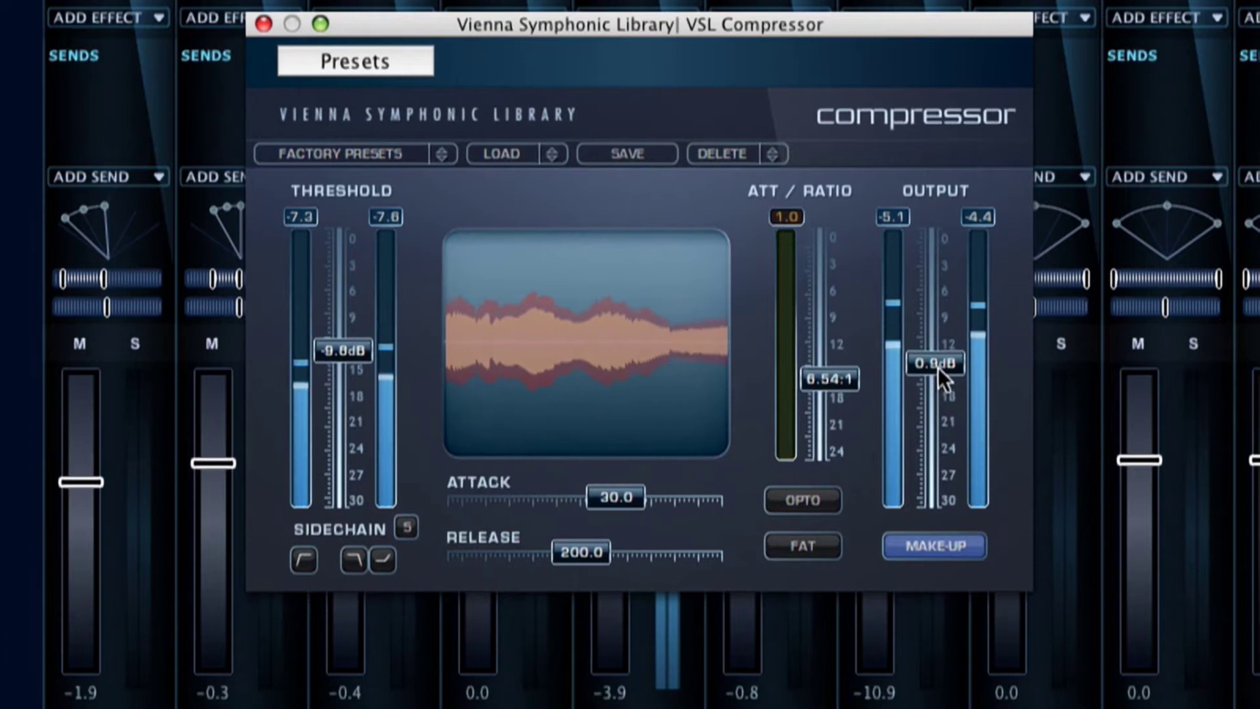
Step: Load the 24 Basses - tight & fat preset, set attack to 1.3, leave sidechain off, and close
click(349, 151)
mouse_move(359, 191)
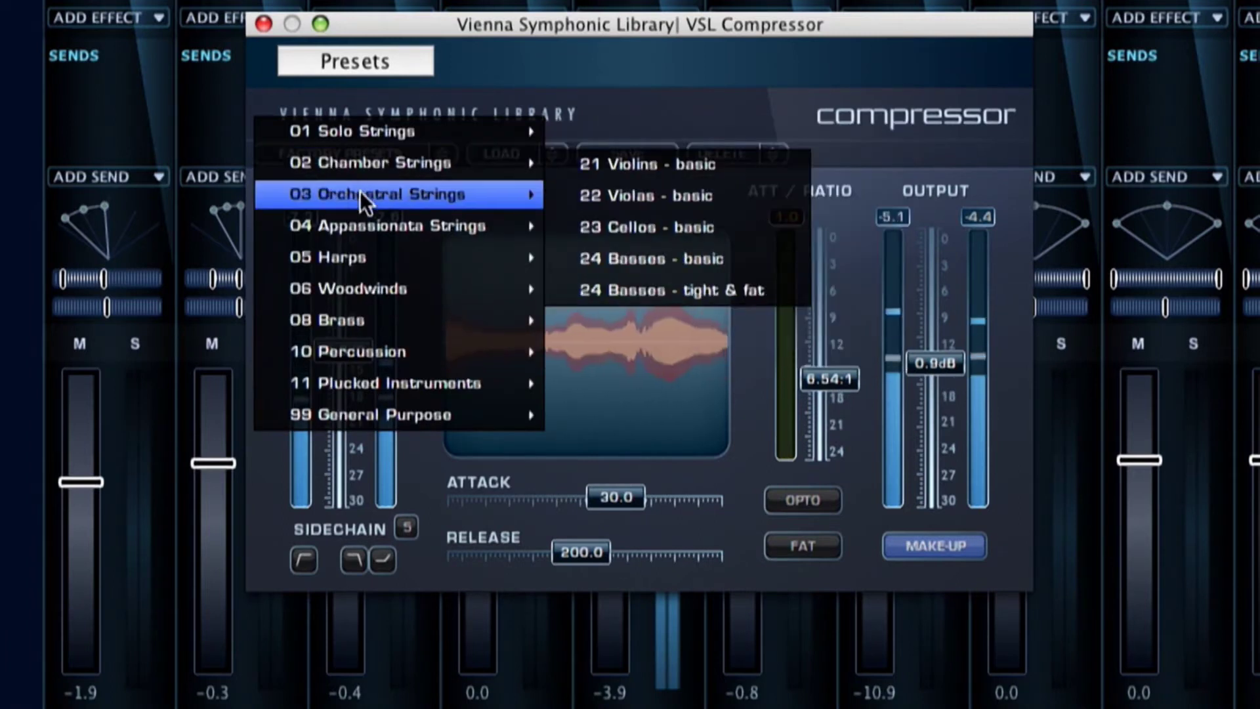
click(744, 288)
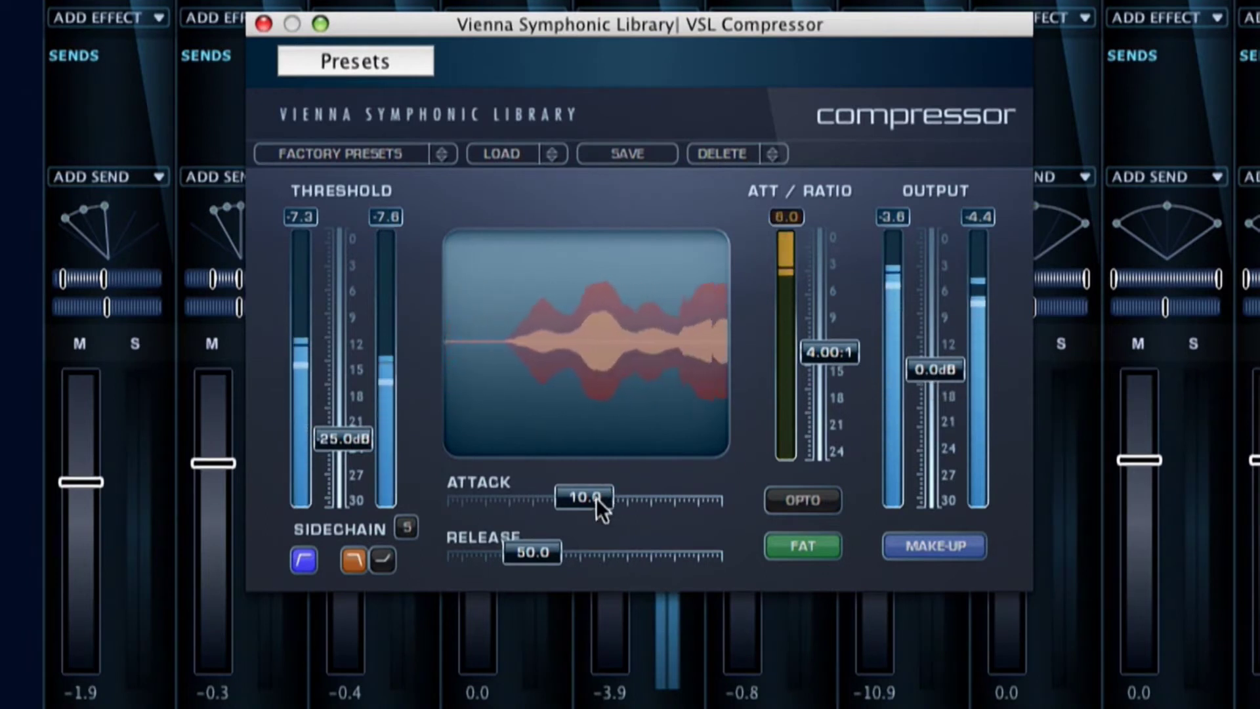
drag(596, 497, 540, 496)
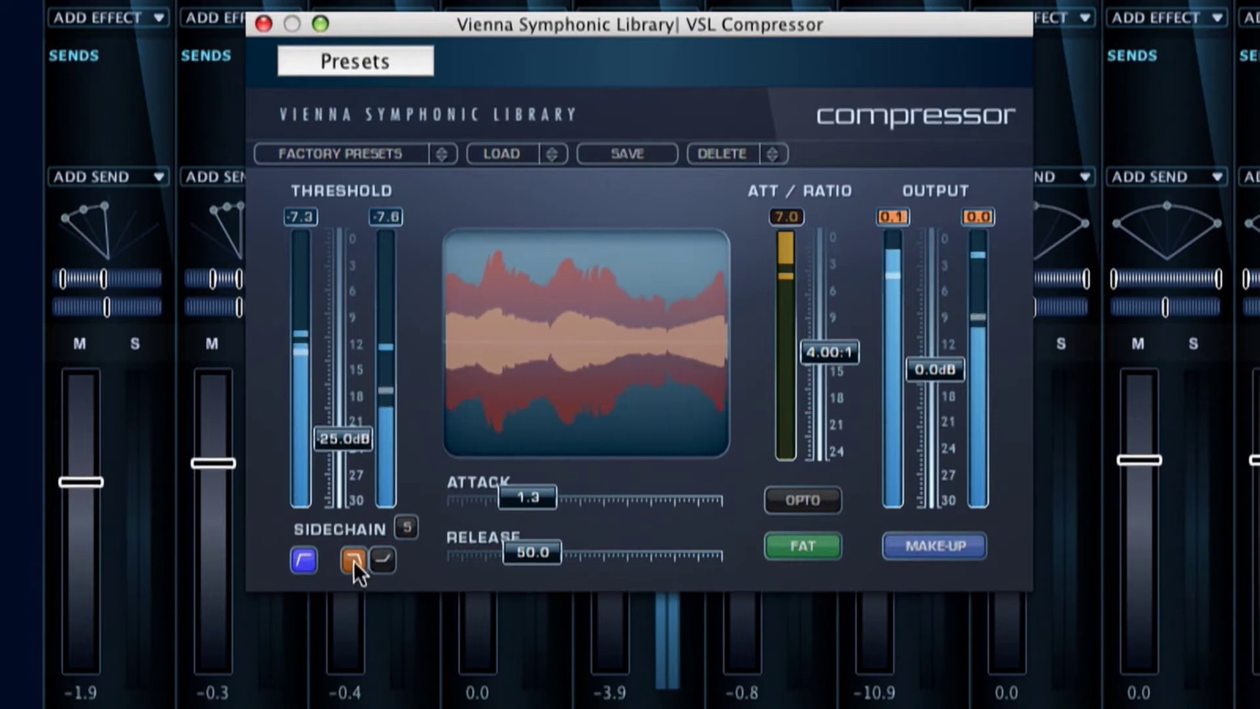
click(411, 529)
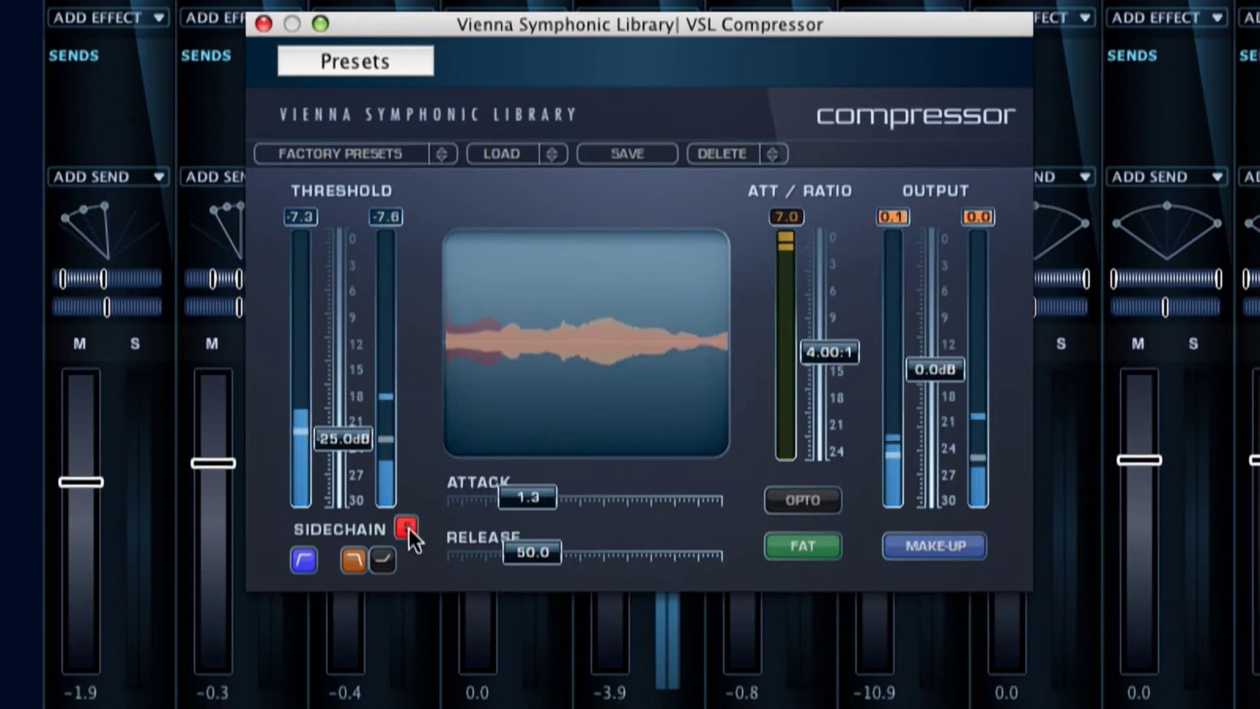
click(407, 527)
click(407, 527)
click(407, 527)
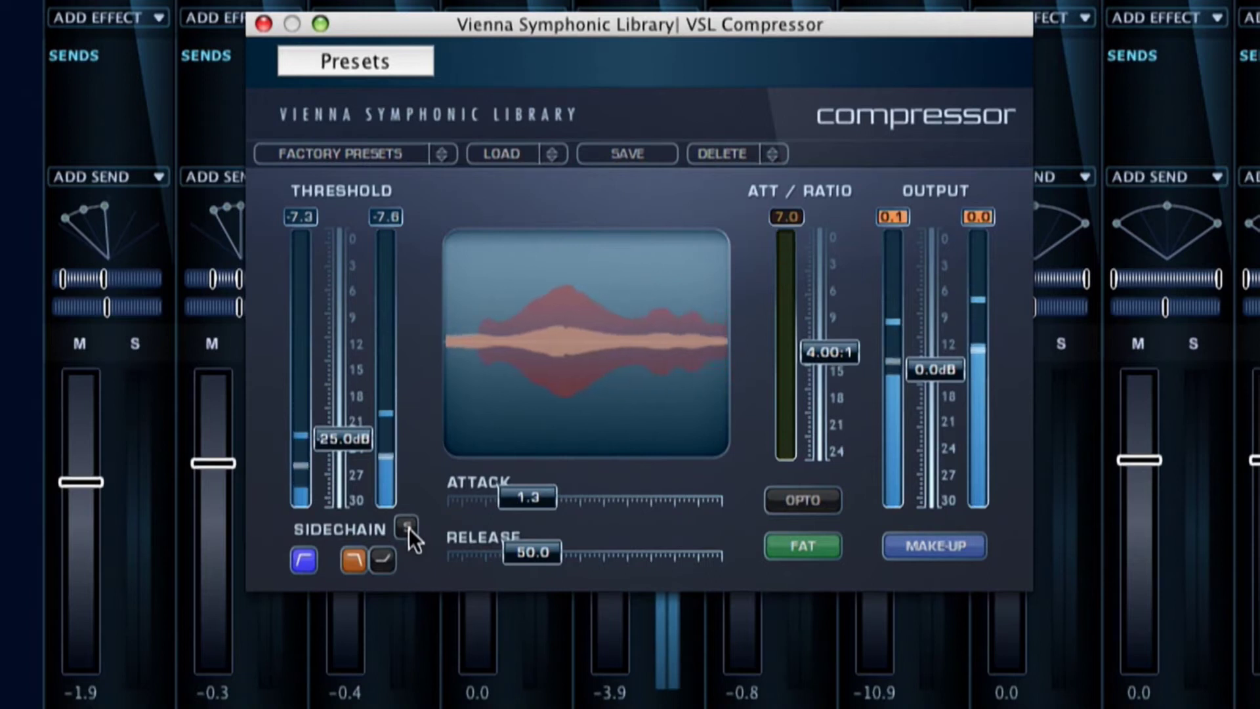
click(263, 25)
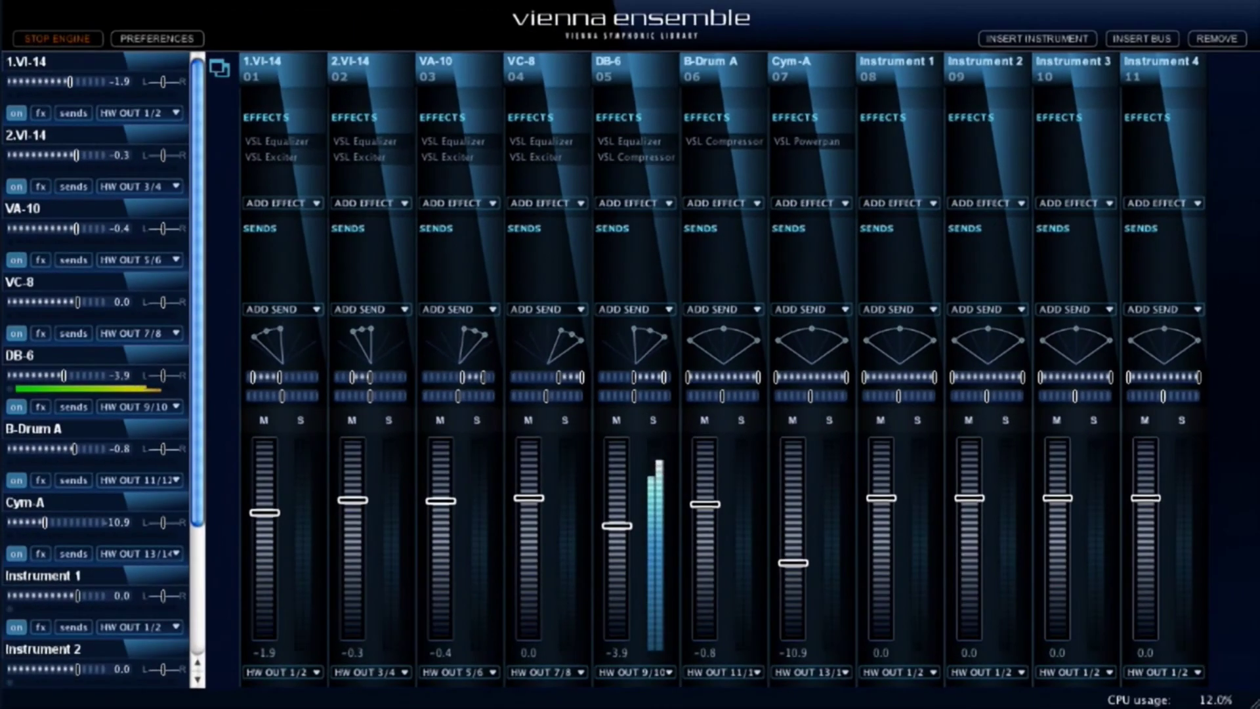
Step: Nudge the Cym-A Powerpan's pre balance down to 49 and close the window
double_click(808, 143)
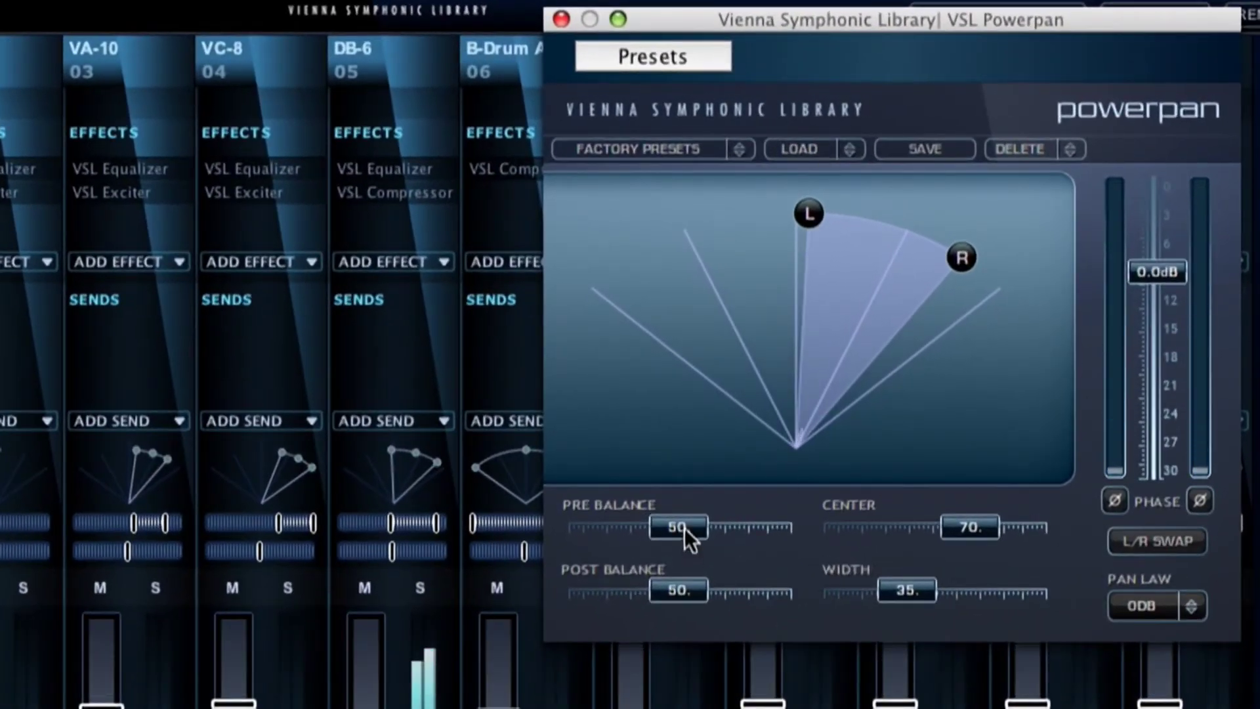
mouse_move(683, 528)
mouse_down()
mouse_move(635, 528)
mouse_move(697, 528)
mouse_move(681, 527)
mouse_up()
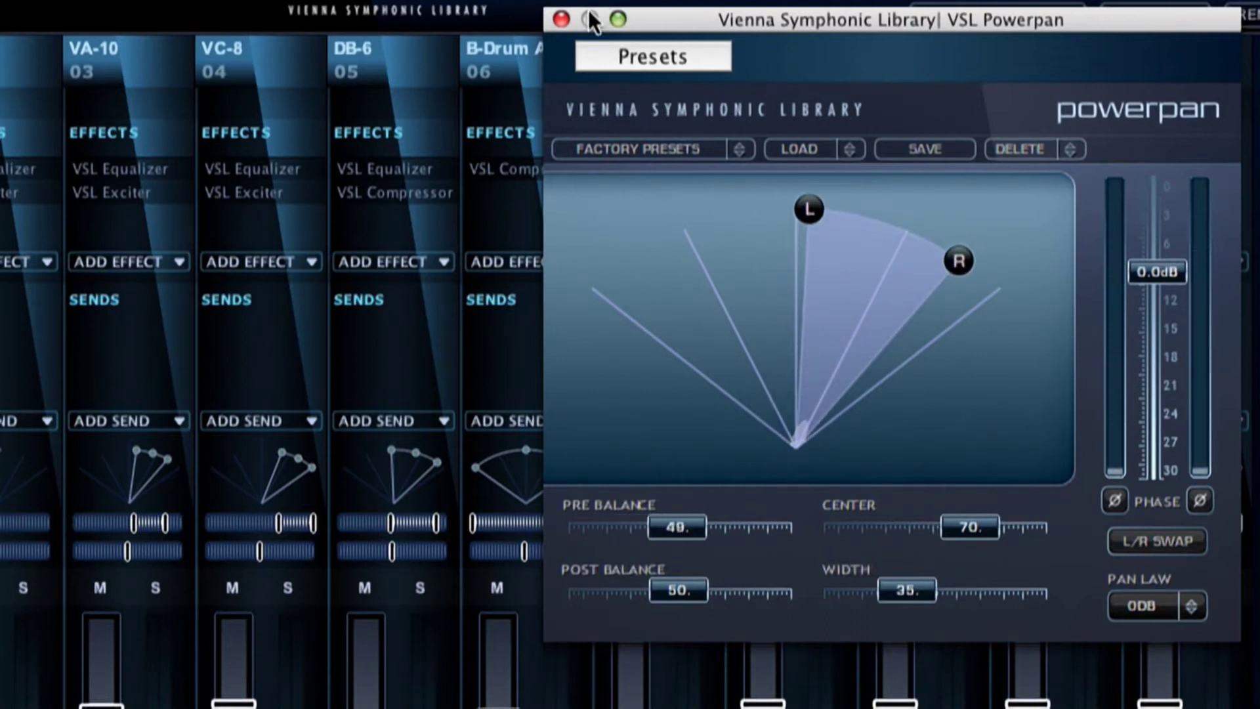
click(561, 20)
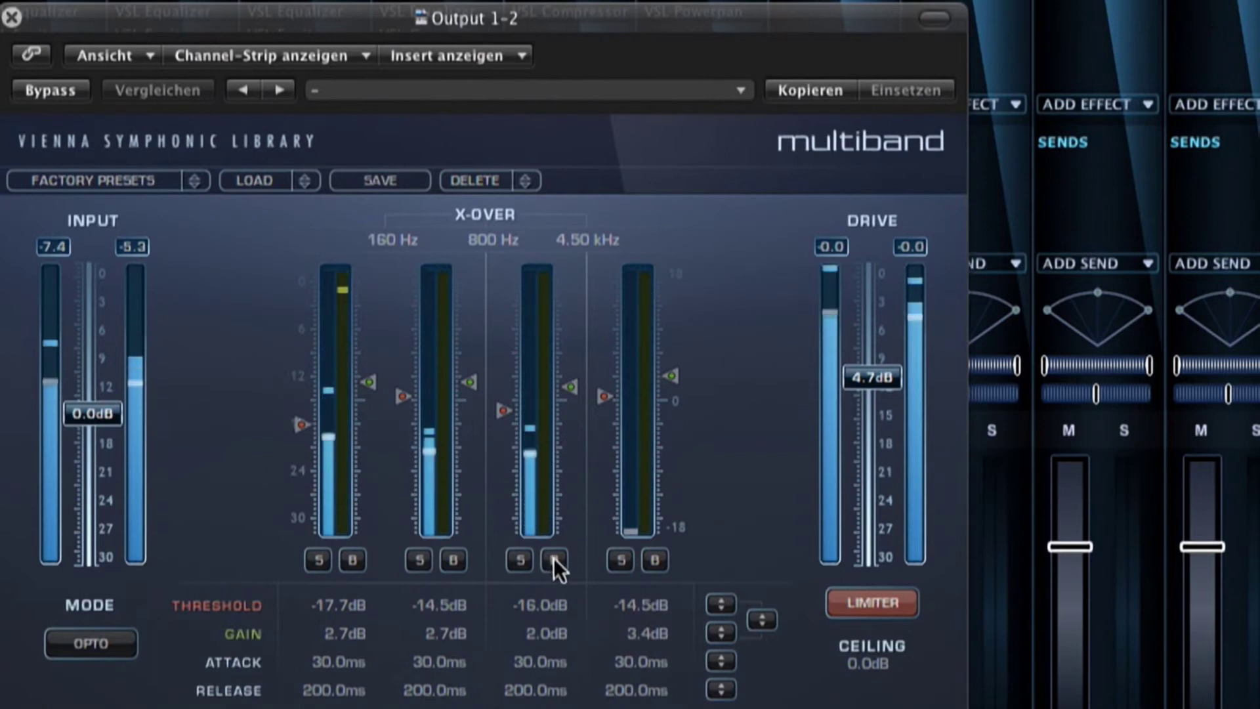
Step: Solo the third multiband band and adjust its gain up, then back down
click(519, 559)
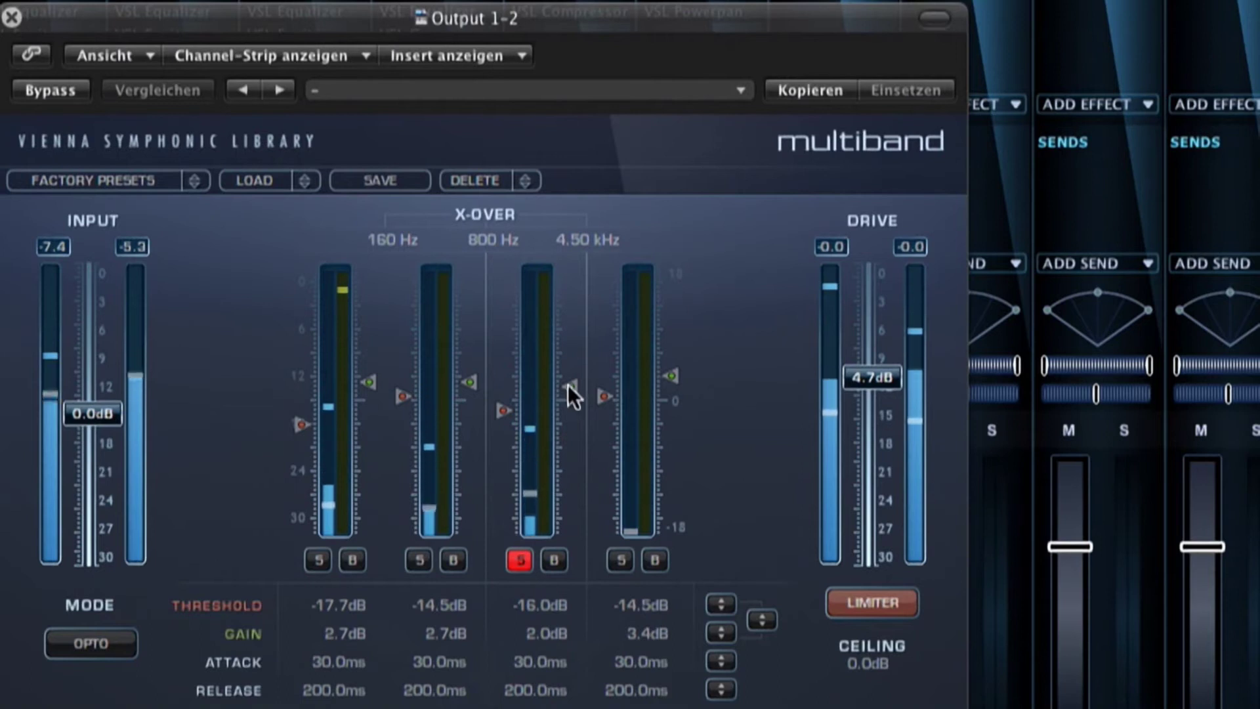
drag(572, 385, 574, 357)
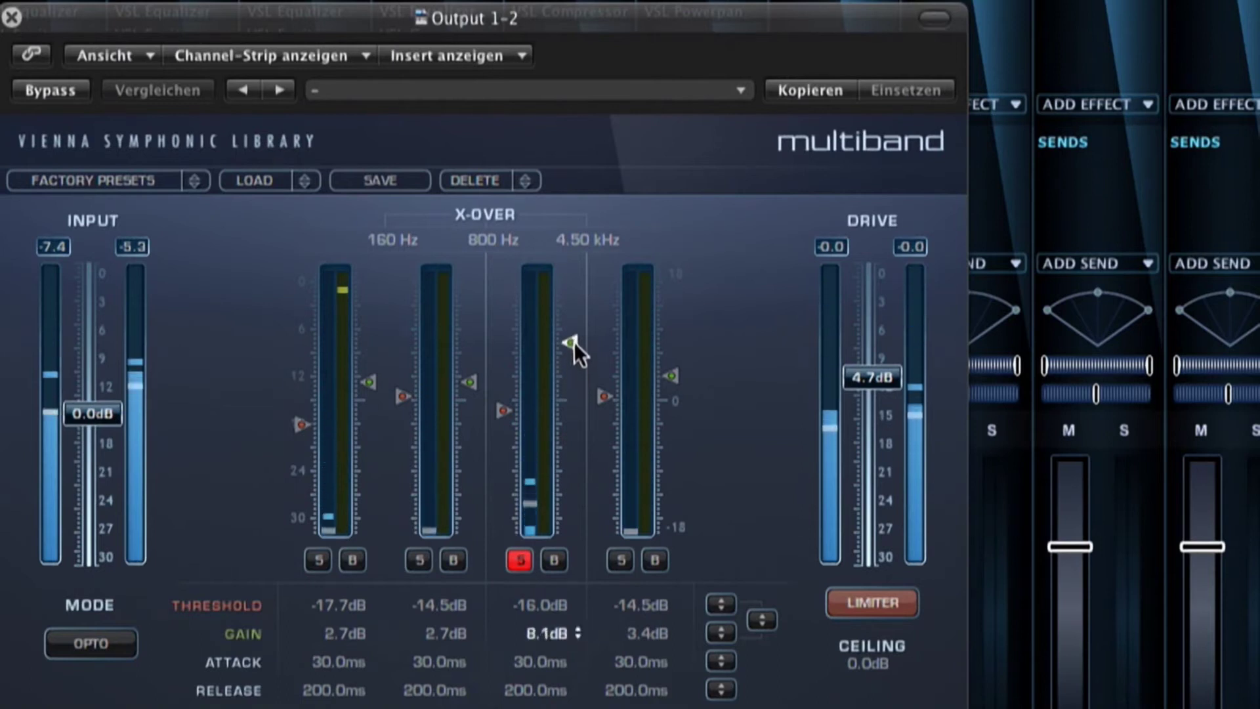
drag(574, 302, 574, 349)
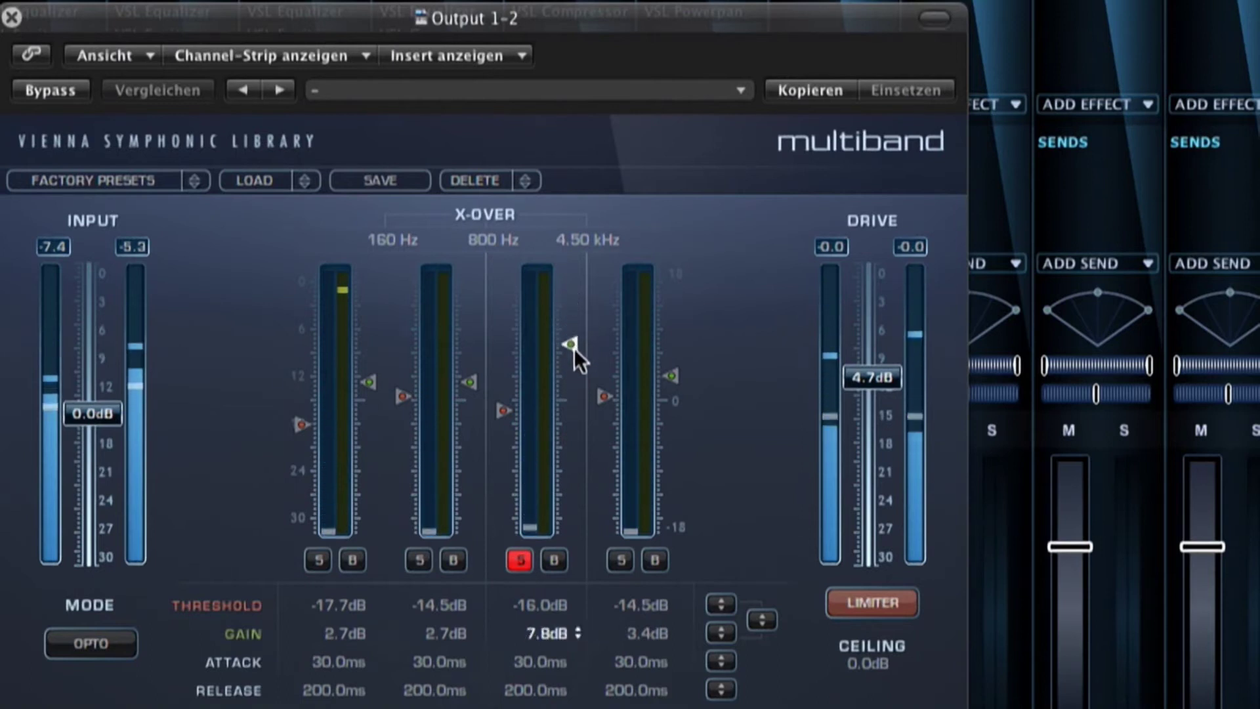
drag(572, 406, 577, 380)
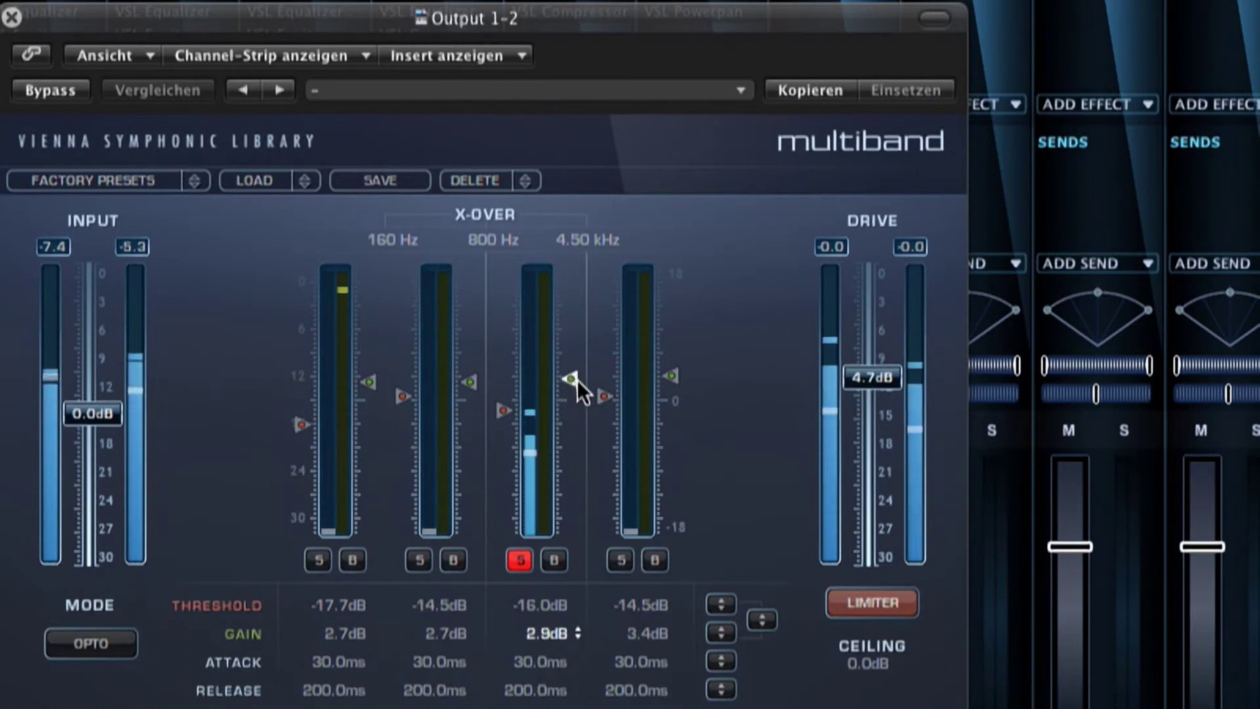
Step: Solo the second band, rebalance its gain and threshold, then unsolo both bands
click(421, 562)
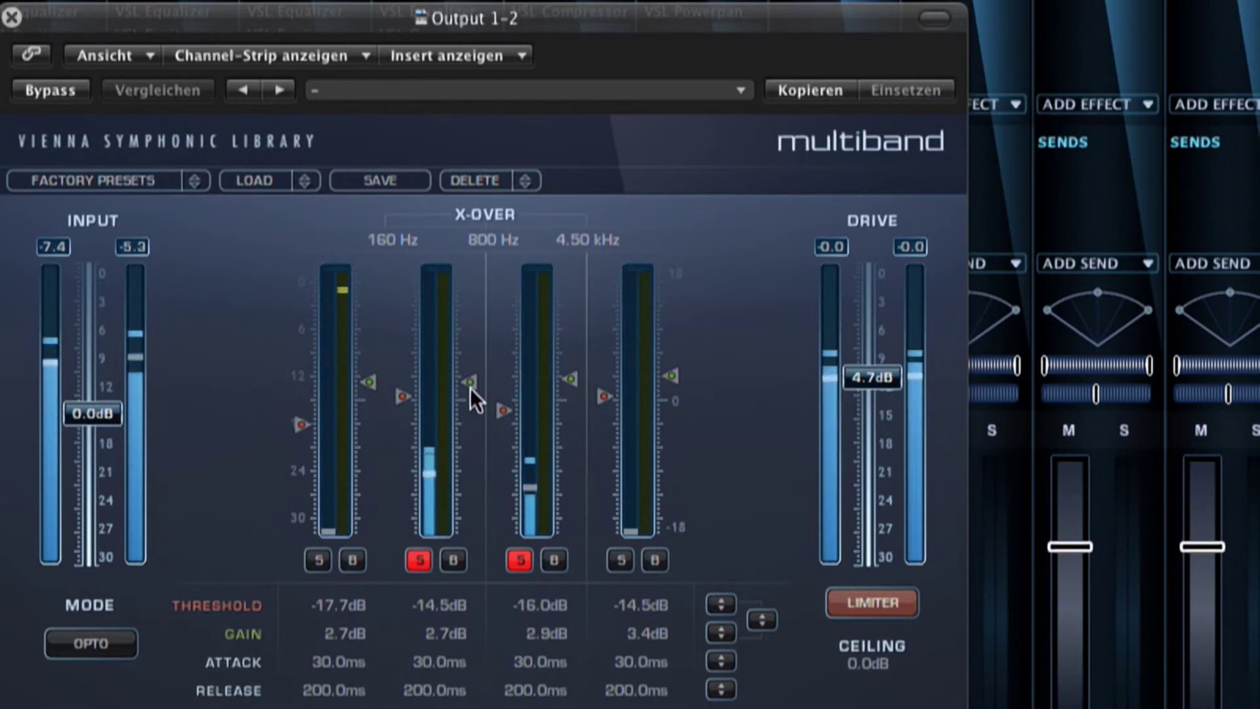
drag(470, 387, 470, 374)
drag(402, 396, 403, 427)
mouse_move(470, 378)
mouse_down()
mouse_move(476, 345)
mouse_move(474, 394)
mouse_up()
drag(402, 427, 405, 402)
click(420, 562)
click(518, 559)
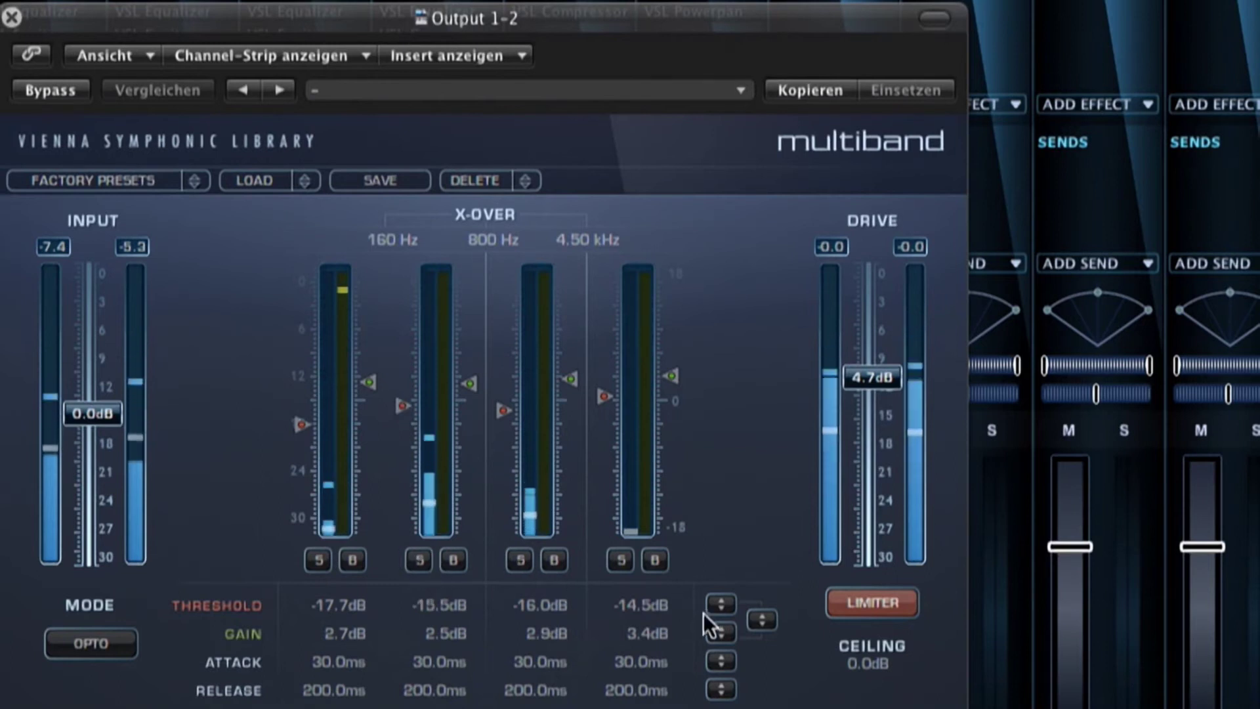
Step: Shift all band thresholds and gains together, then browse factory presets without choosing one
mouse_move(766, 614)
mouse_down()
mouse_move(762, 705)
mouse_move(762, 455)
mouse_move(746, 653)
mouse_move(749, 627)
mouse_up()
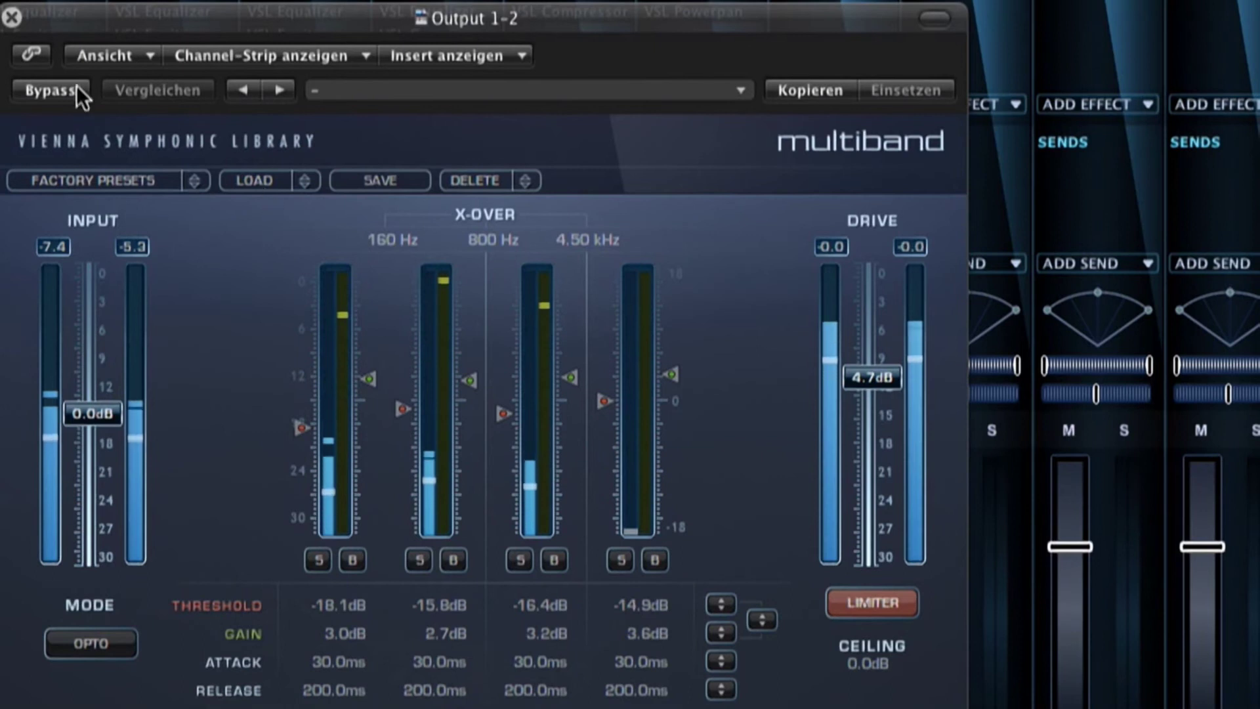
click(56, 178)
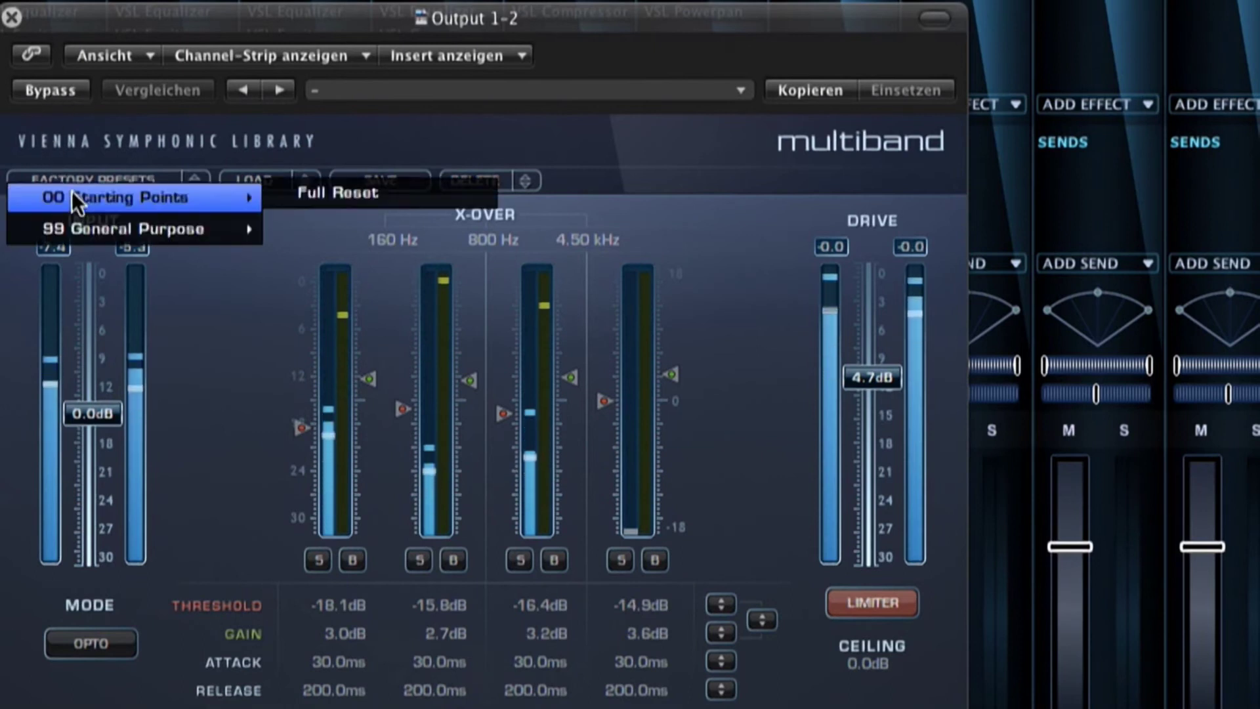
mouse_move(84, 220)
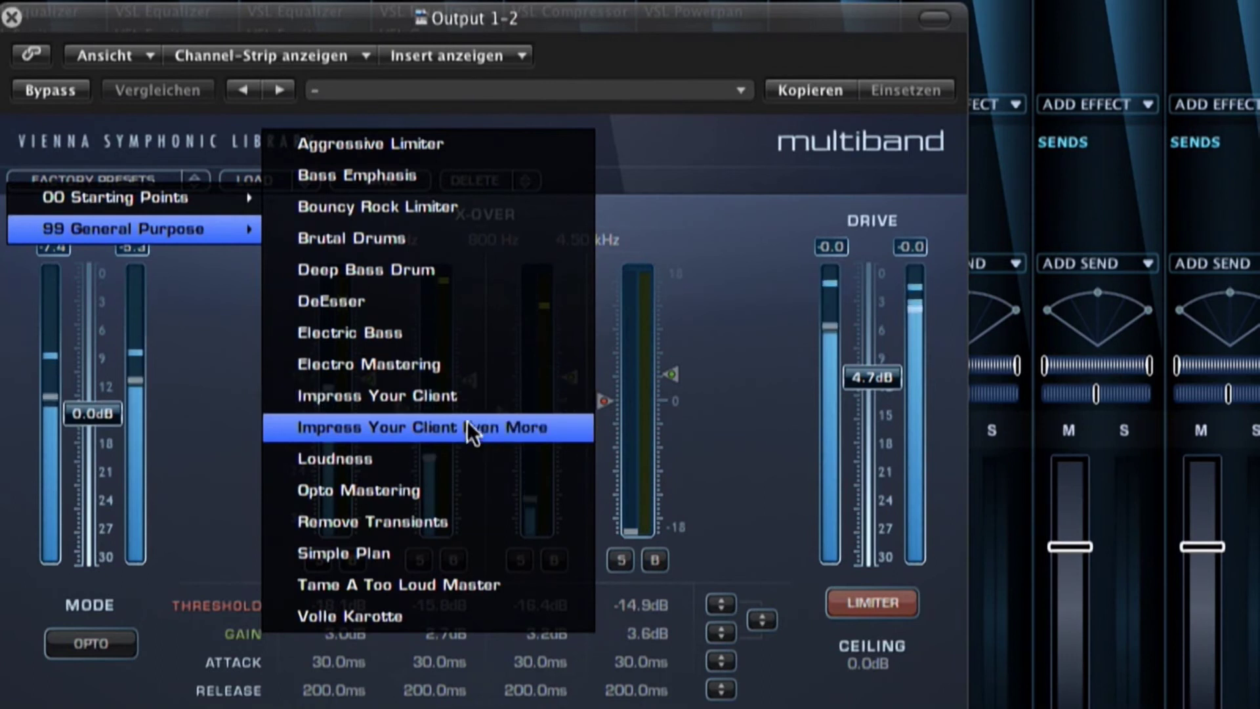
click(738, 416)
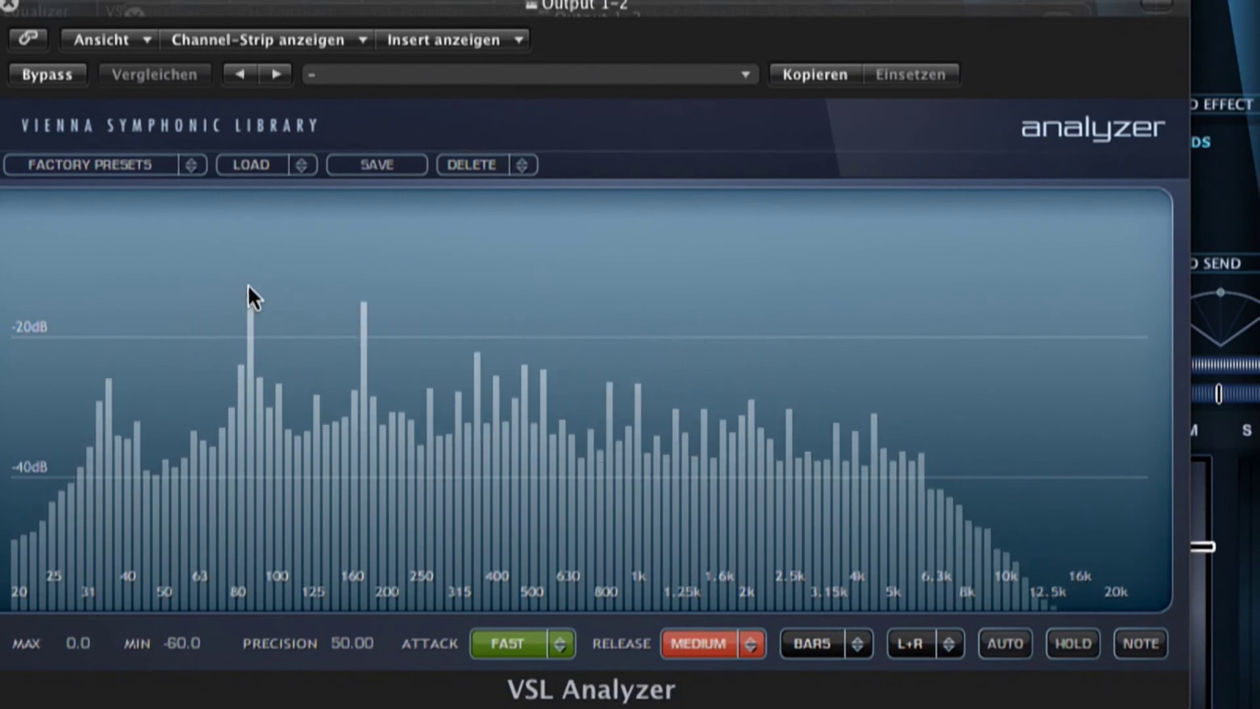
Step: Turn on NOTE names and peak HOLD in the VSL Analyzer, then close it
click(1140, 645)
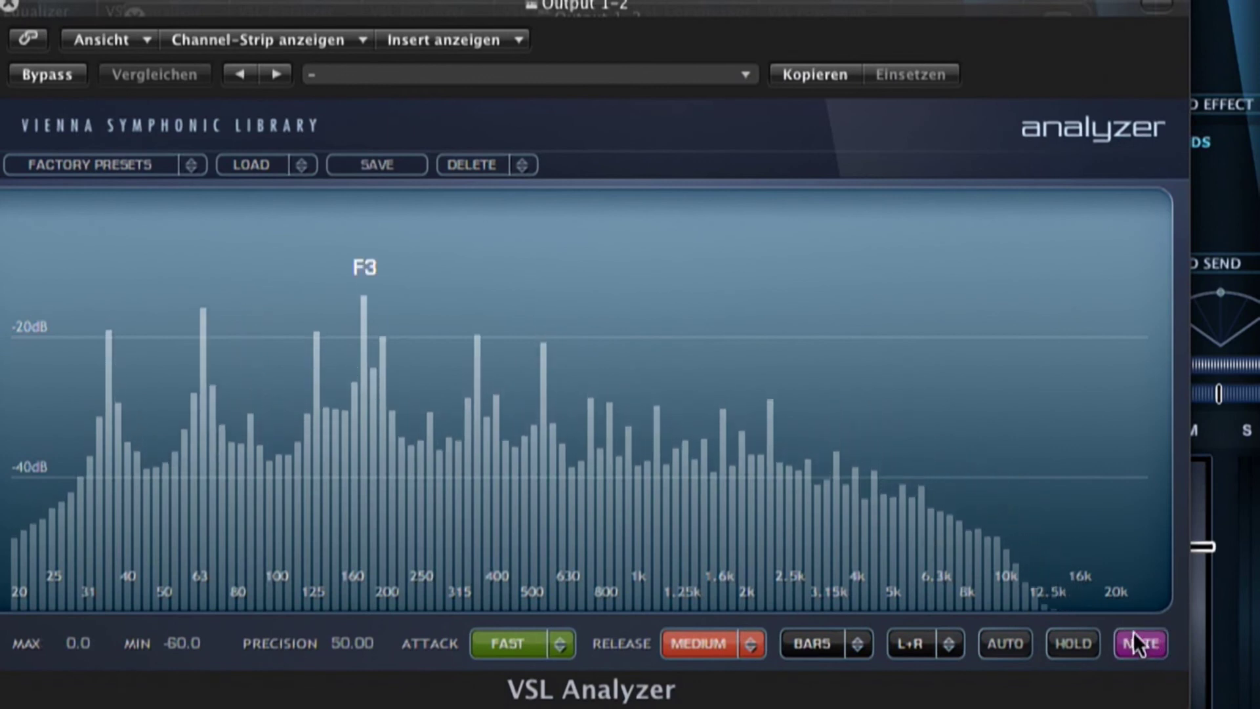
click(1084, 646)
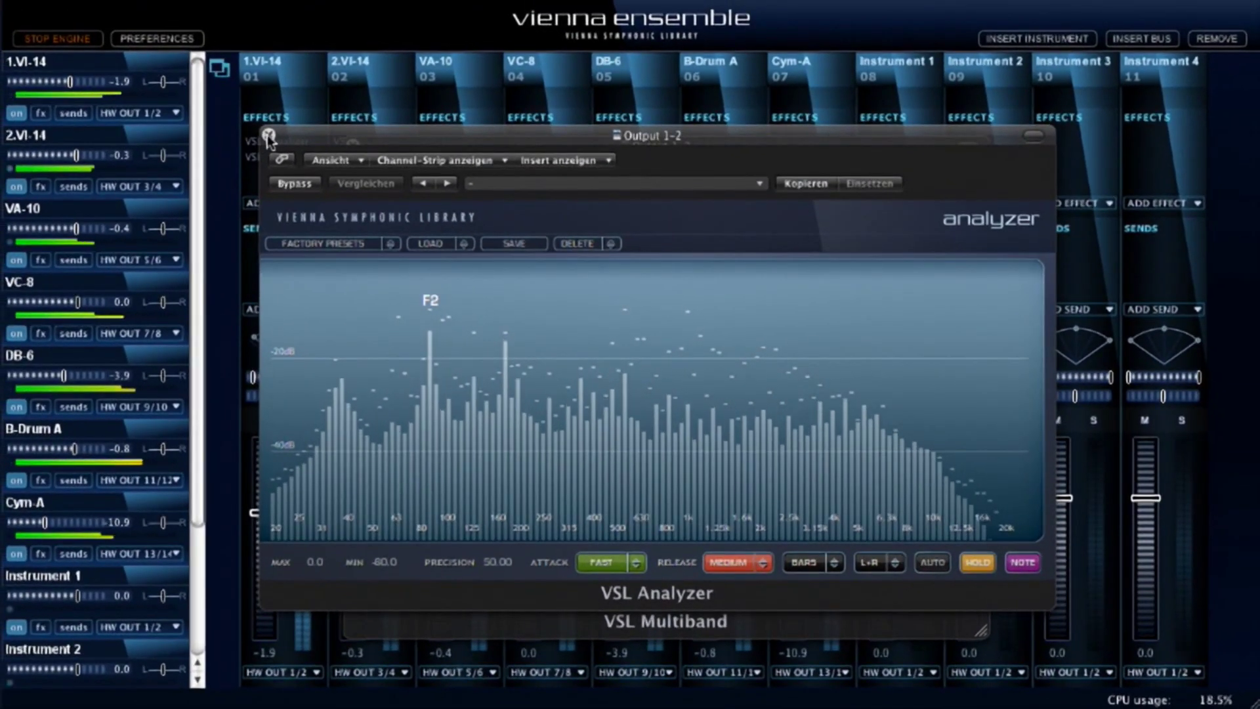
click(205, 103)
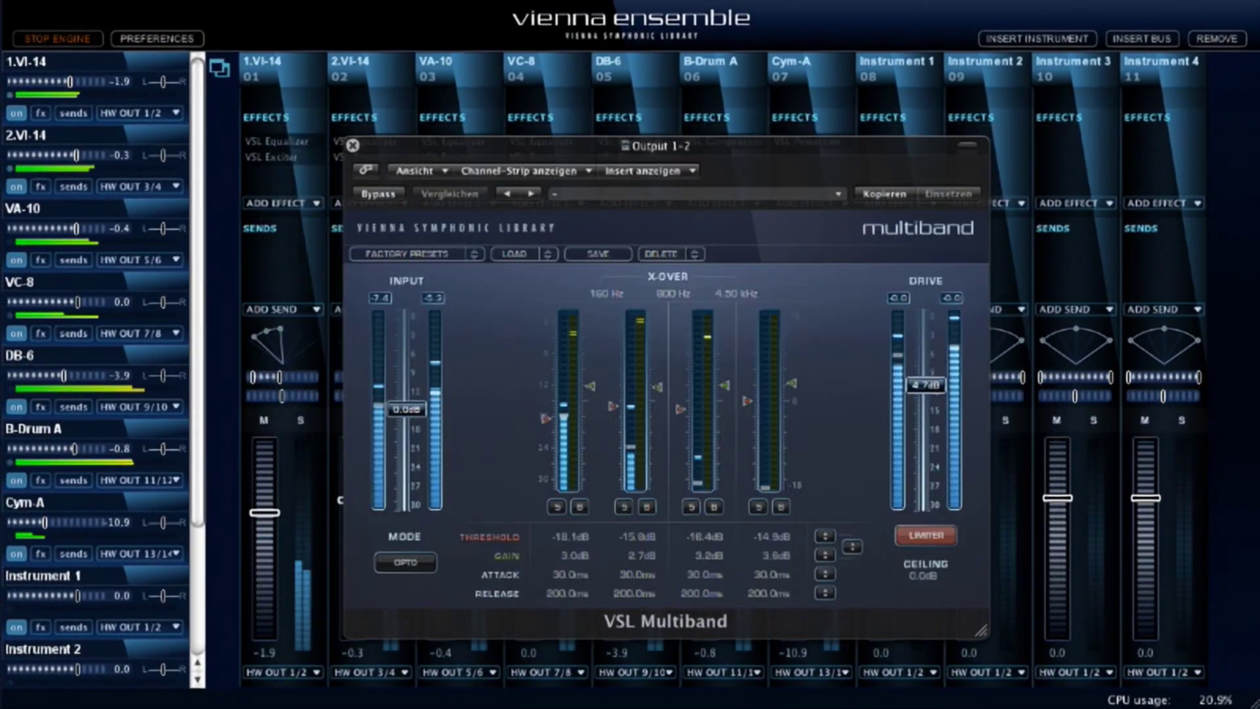